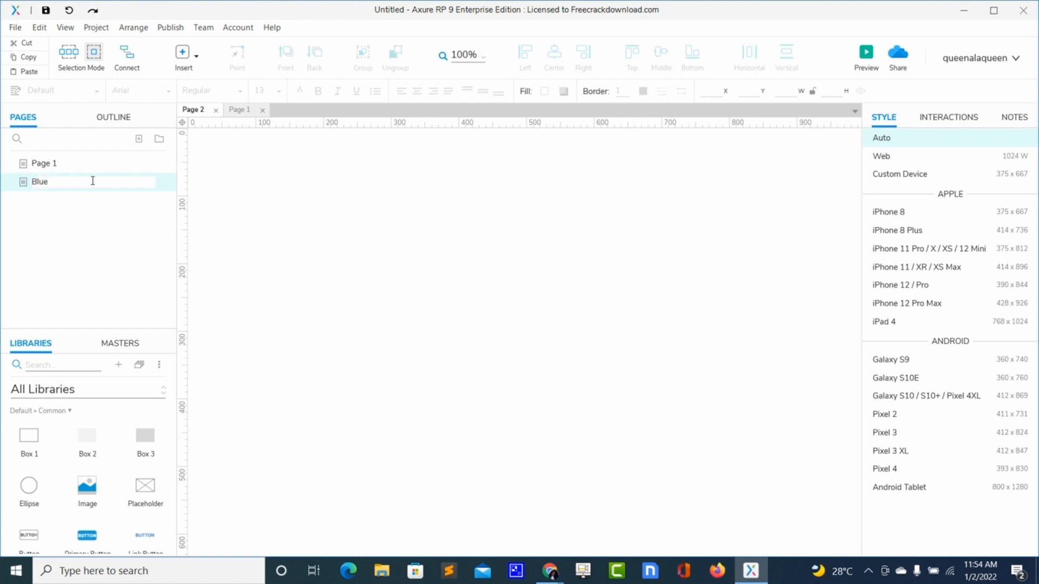
Finish naming the second page Blue and add two more pages to the project.
click(304, 243)
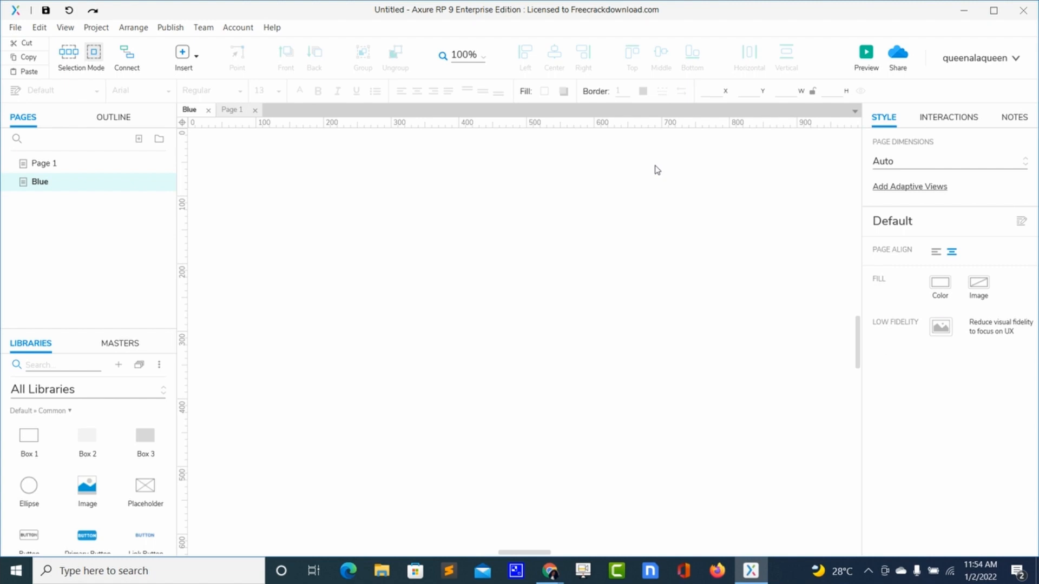
click(139, 141)
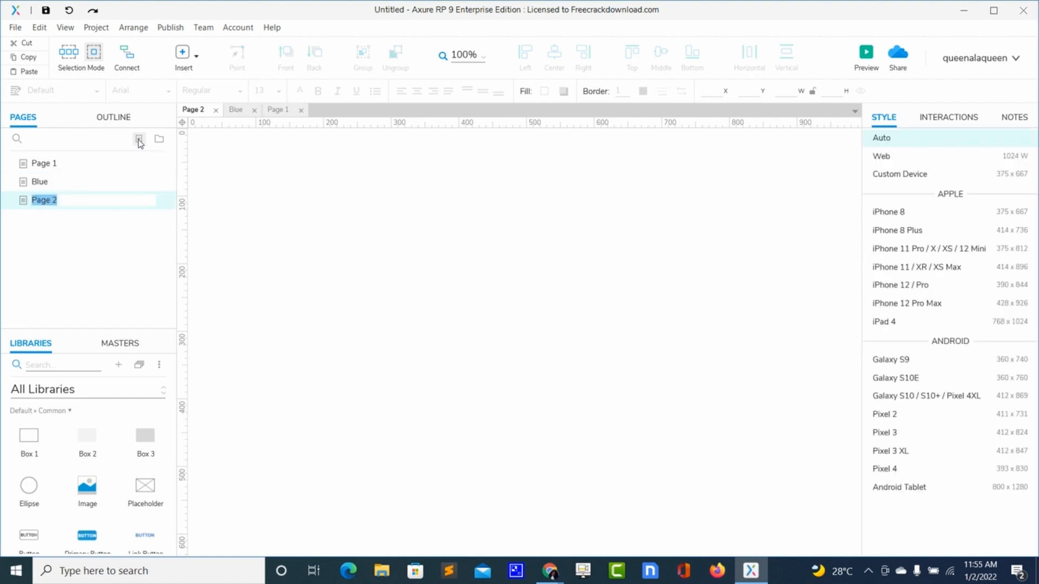
click(139, 141)
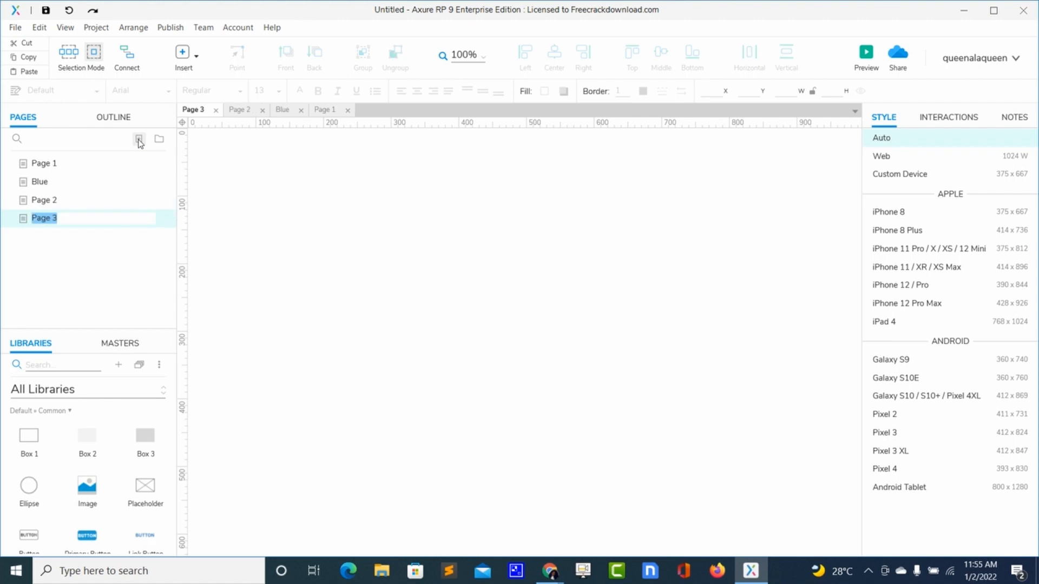
Rename Page 2 as Black.
click(64, 205)
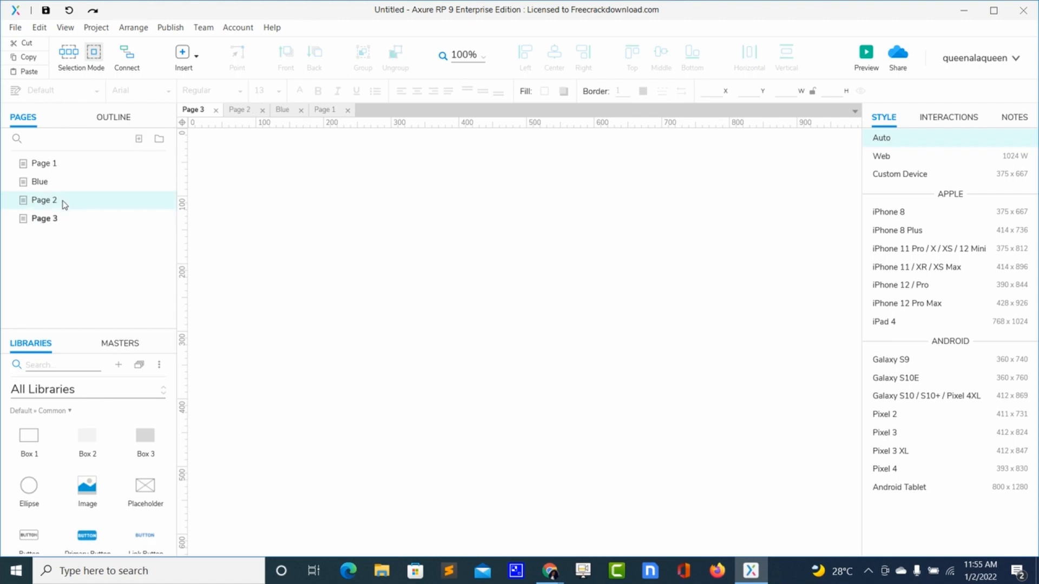
right_click(65, 205)
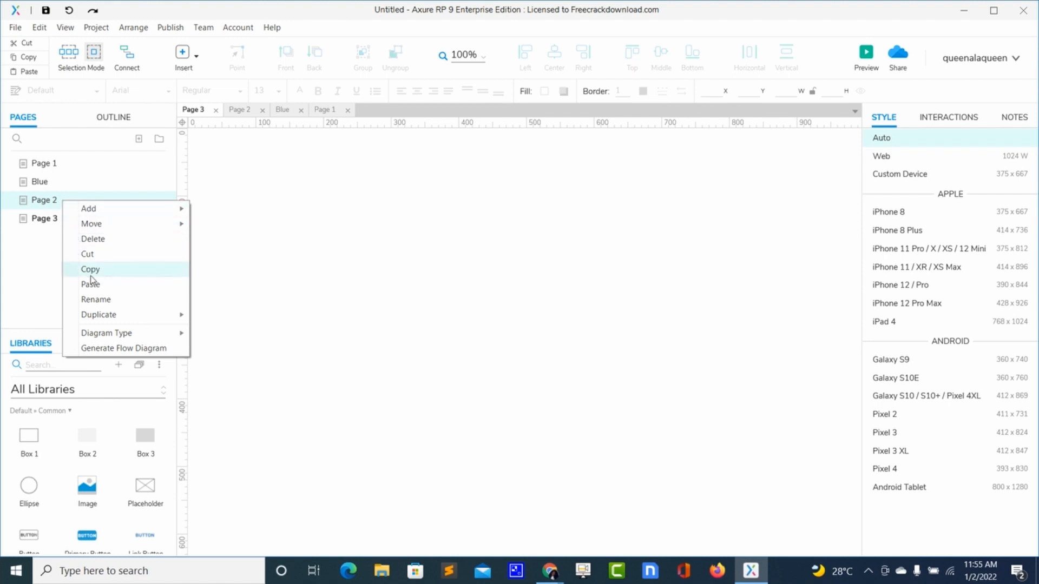
click(100, 301)
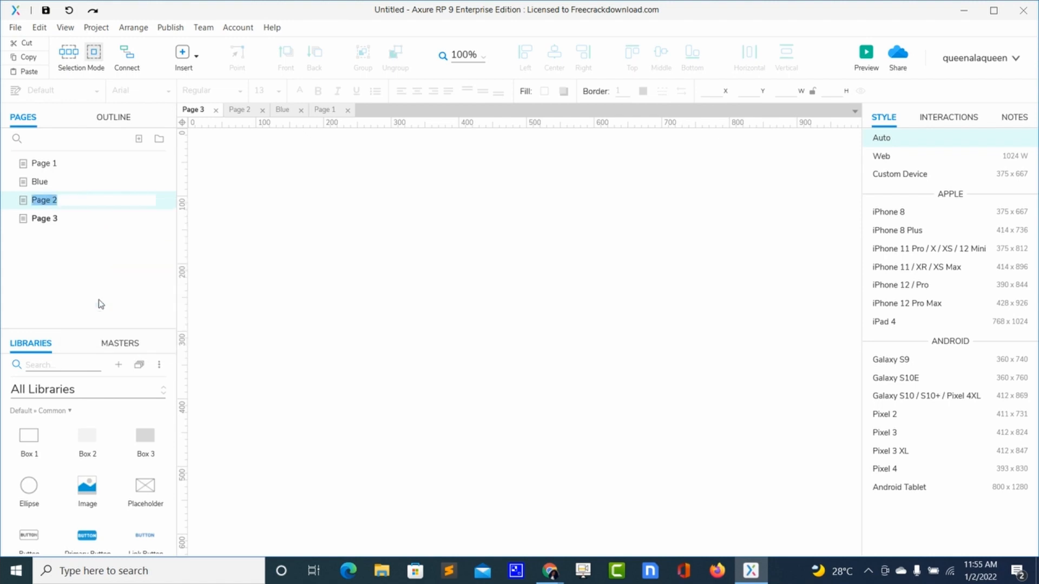
text(Black)
Rename Page 3 as Red.
click(49, 220)
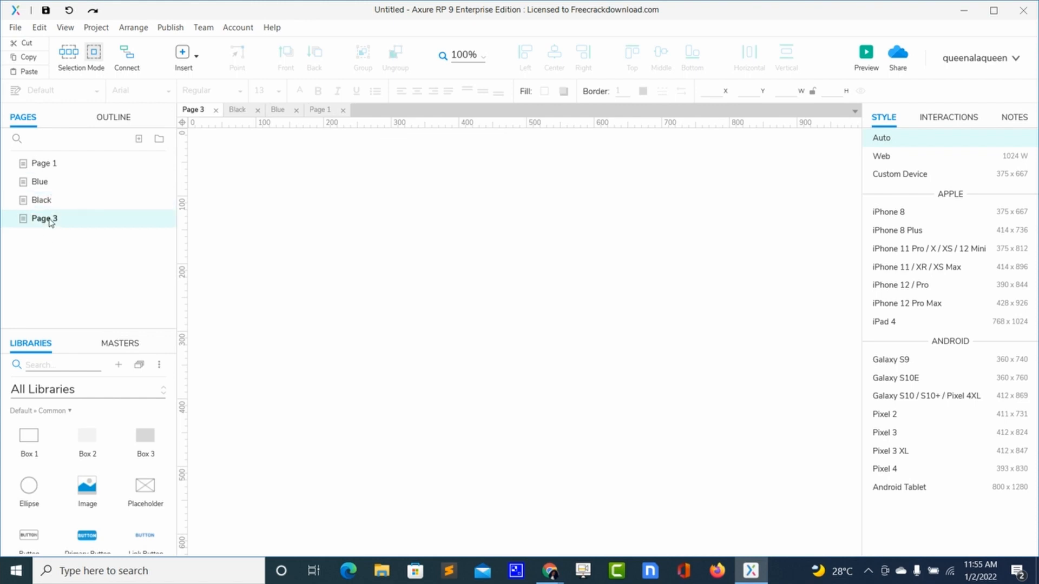
right_click(49, 221)
click(80, 317)
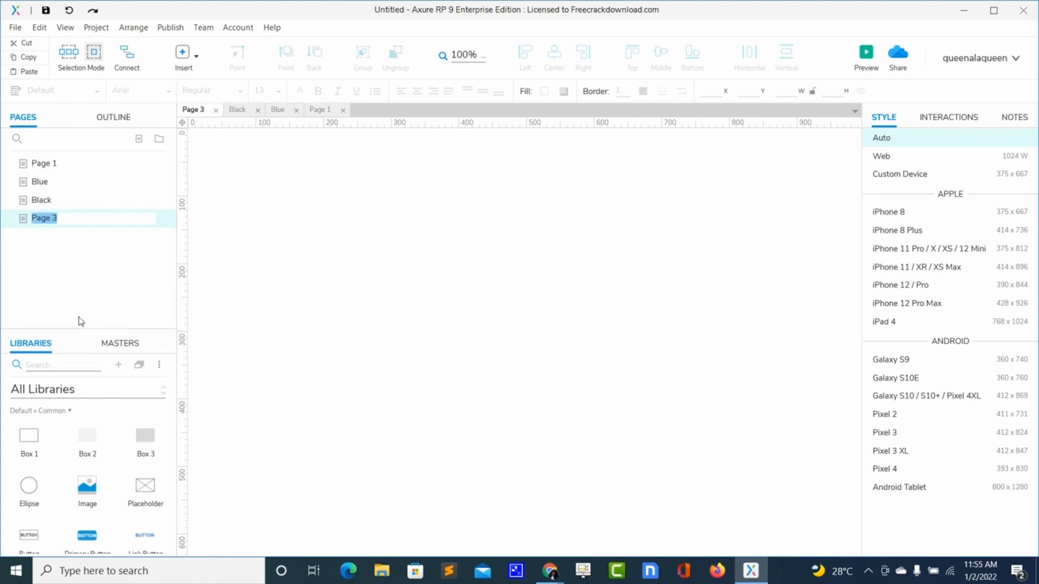
text(Red)
key(Return)
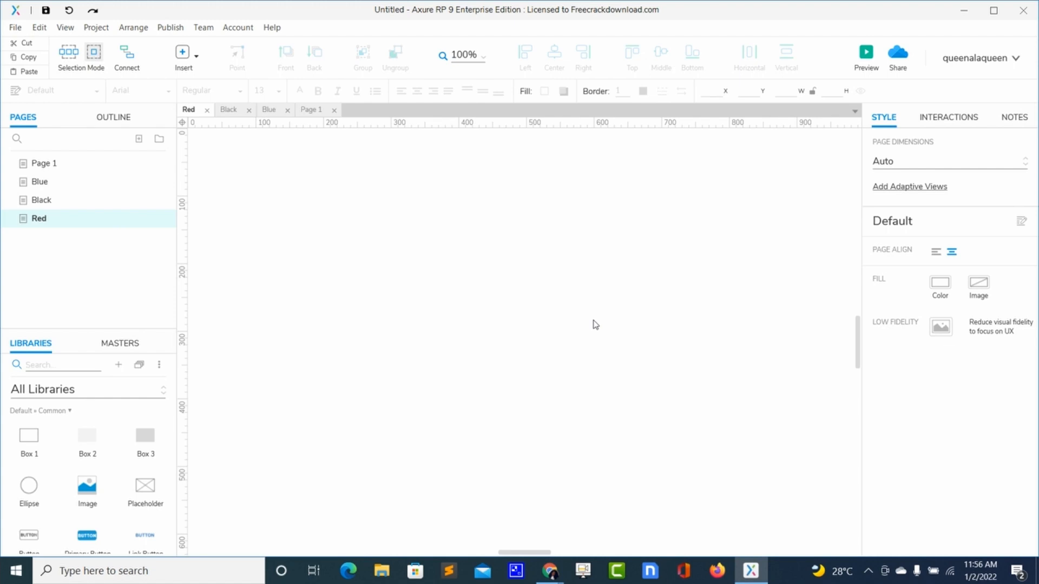
Set the Red page's dimensions to the iPhone 12 Pro Max preset (428 x 926).
click(1025, 161)
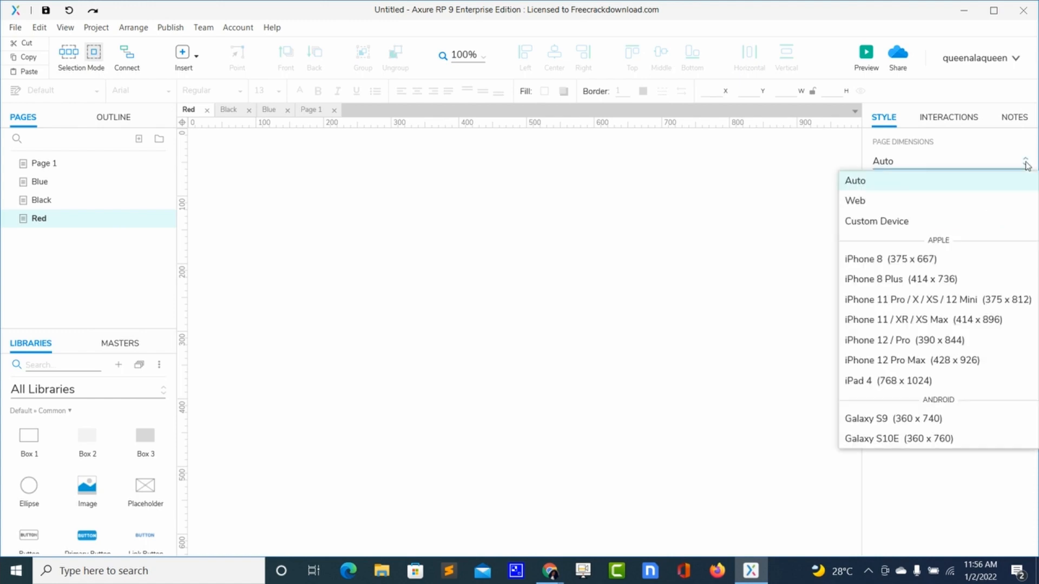
click(891, 205)
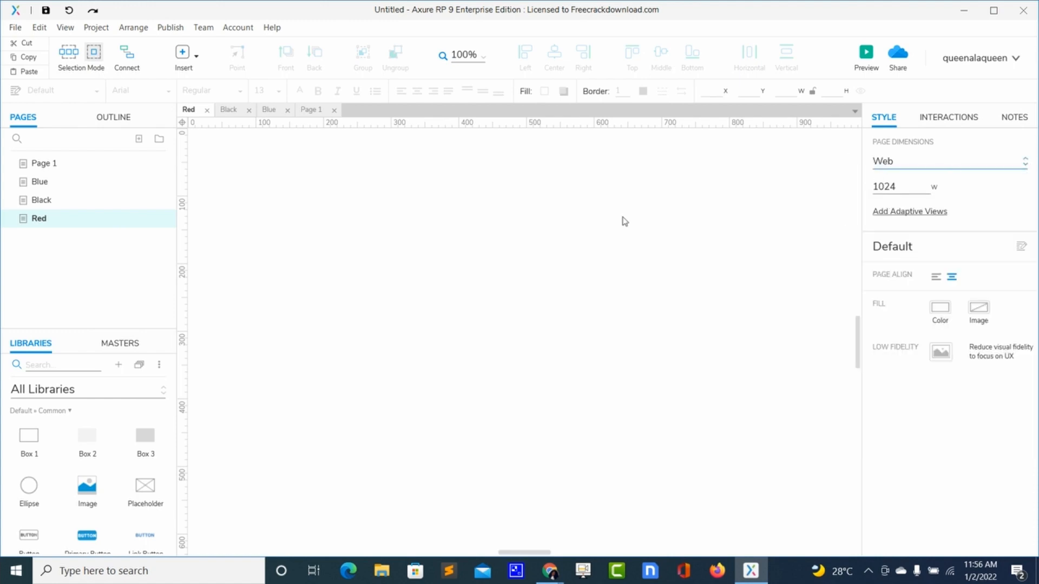
click(1025, 163)
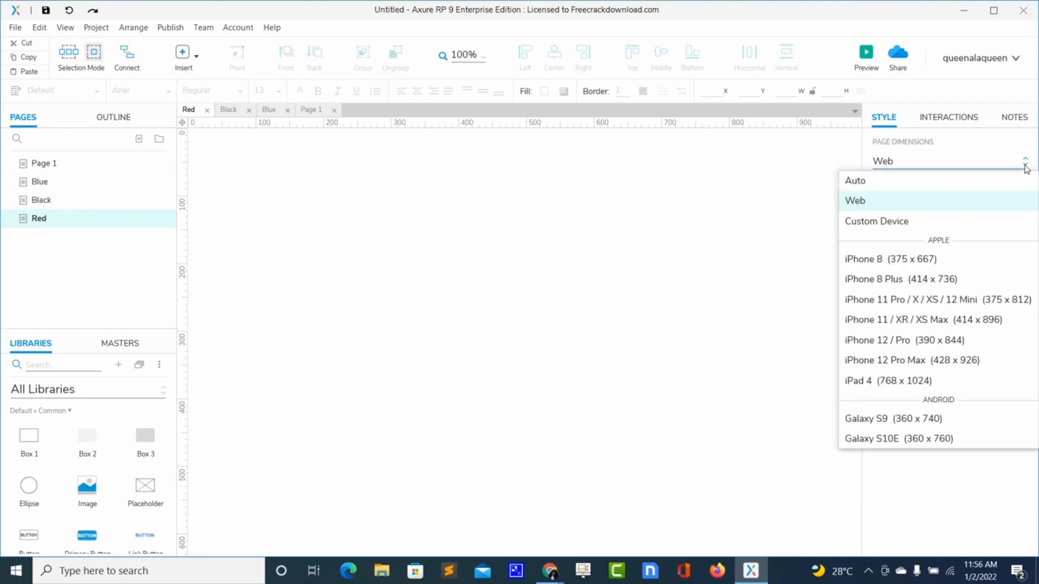
click(903, 361)
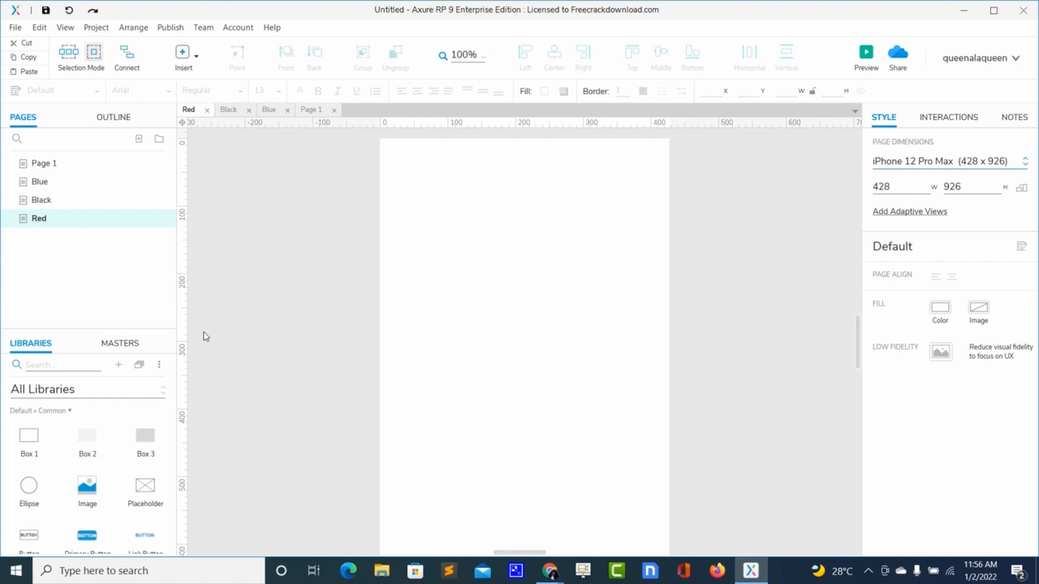
Place a Box 1 widget from the library on the Red page and enlarge it to about 402 x 240.
click(163, 398)
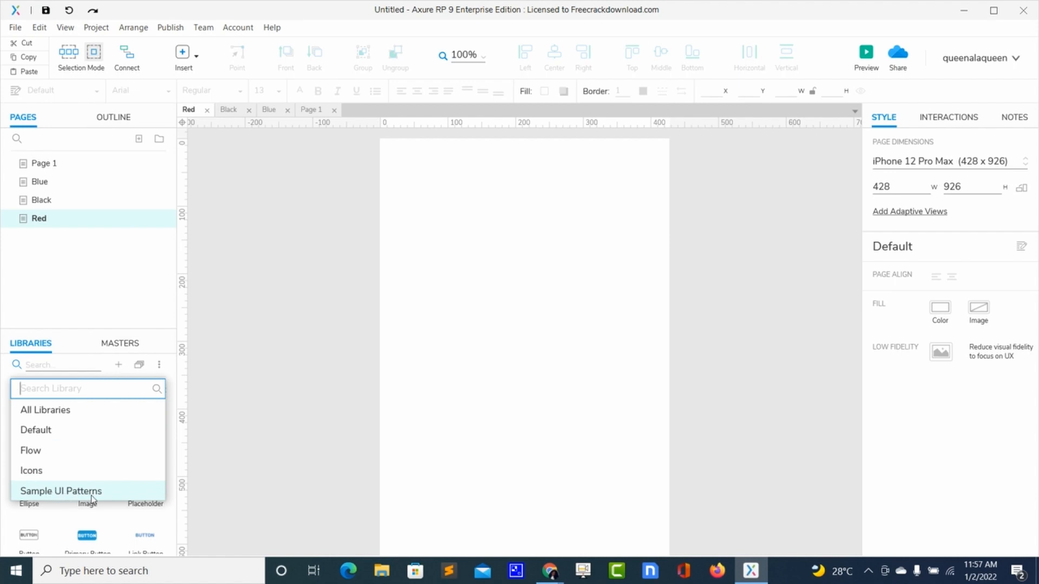
click(225, 463)
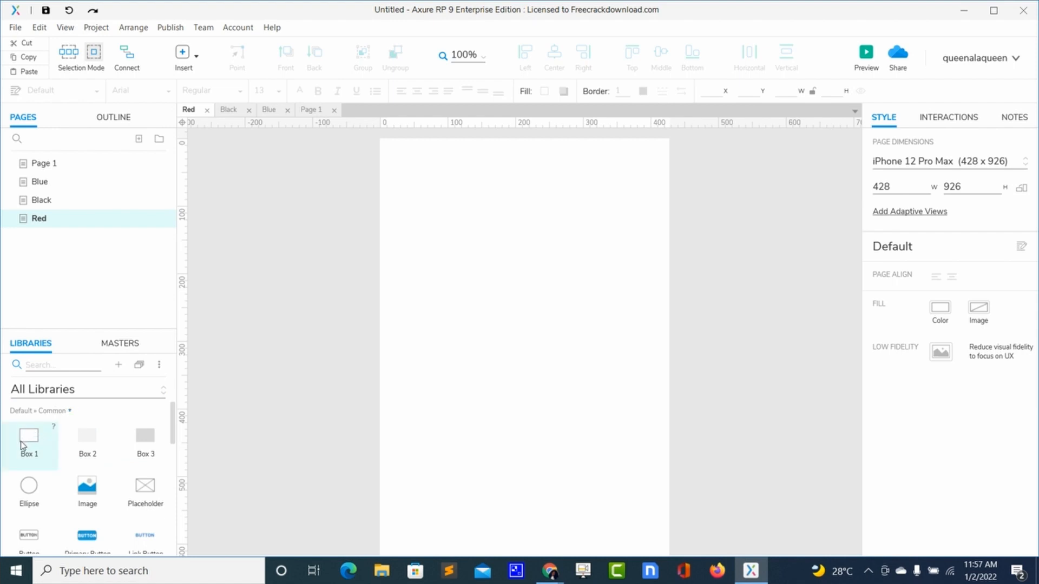
drag(22, 446, 389, 327)
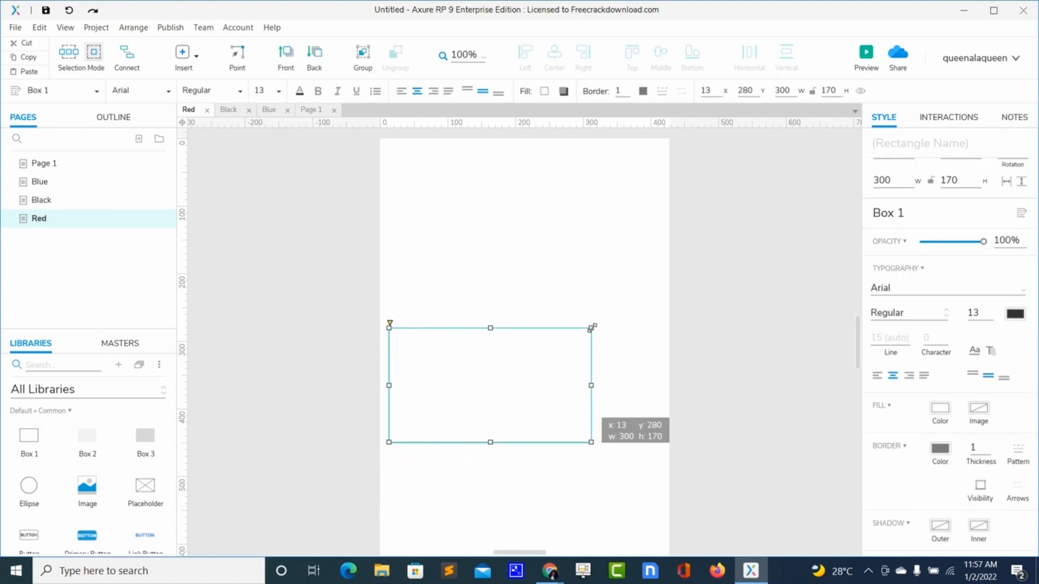
drag(592, 327, 660, 280)
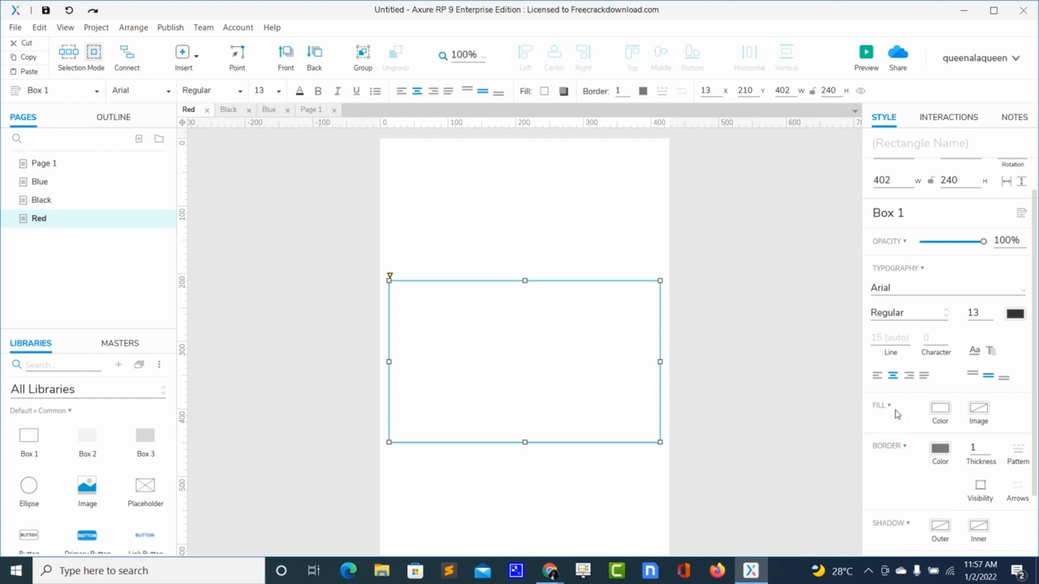
Fill the box with solid red, about #C81919.
click(941, 412)
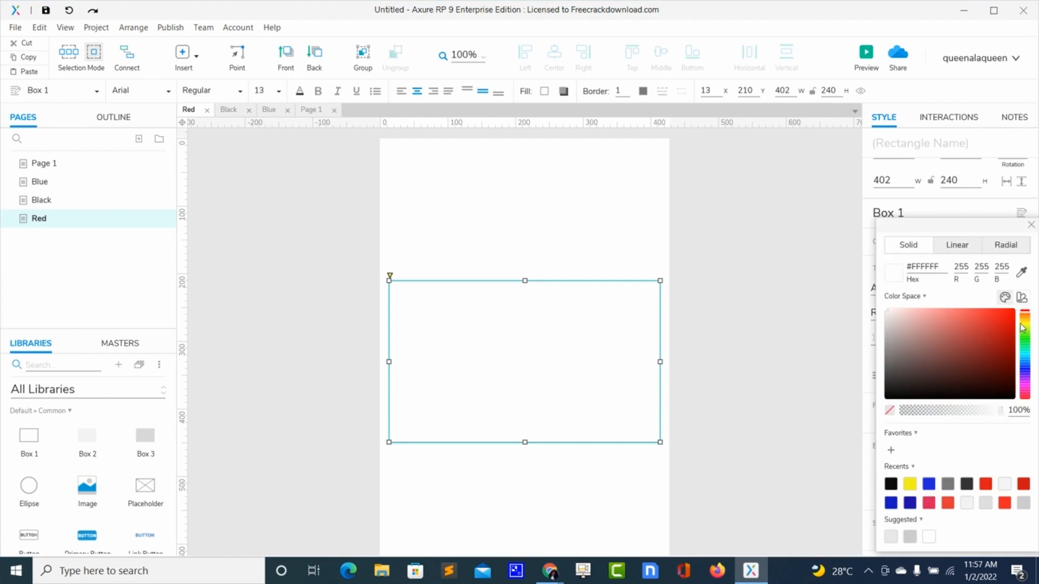
click(999, 328)
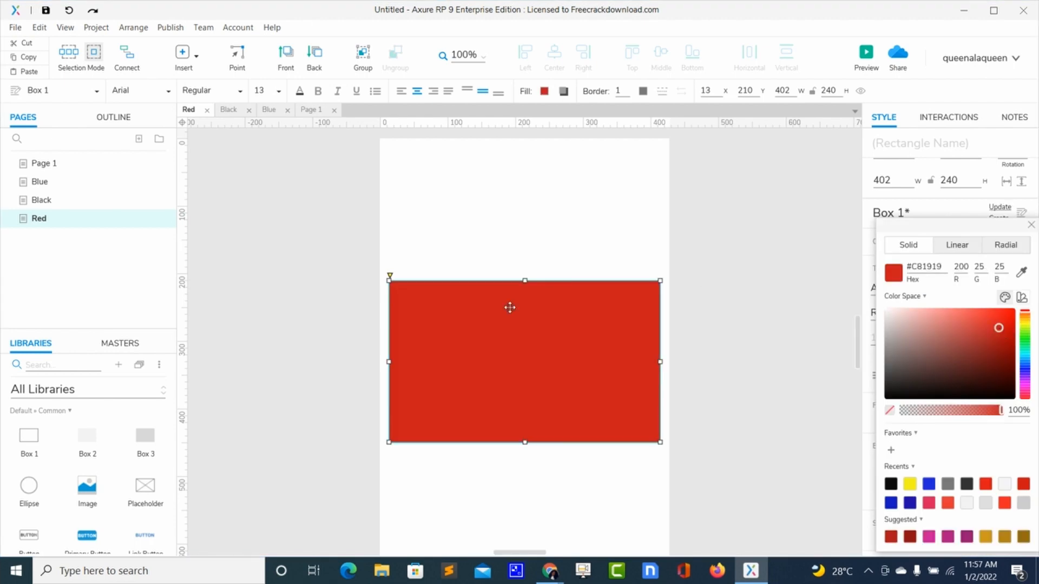
click(1030, 226)
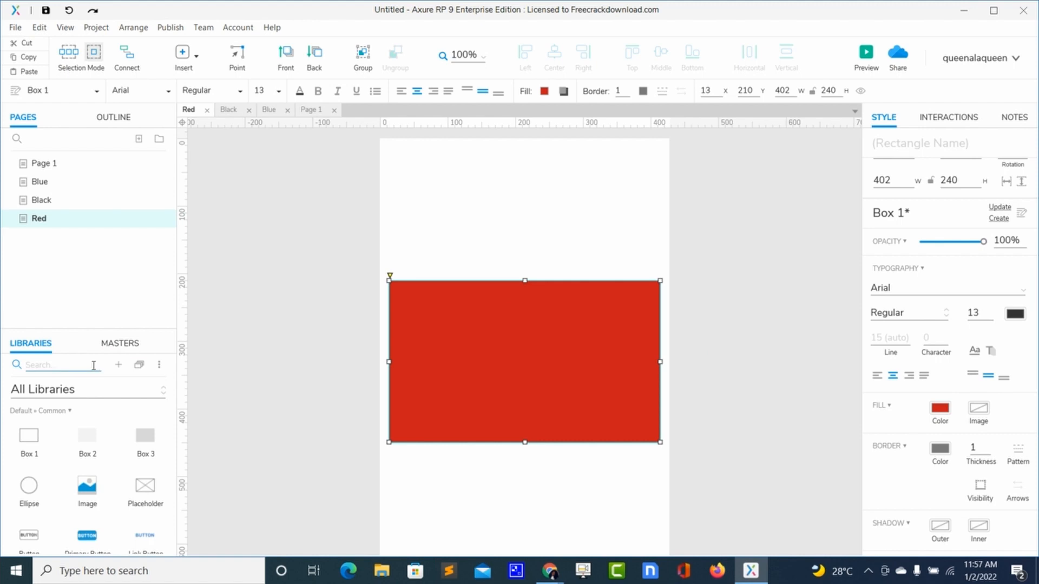
Search the widget library for "he" and place a Heading 1 widget just above the red box.
click(60, 364)
text(h)
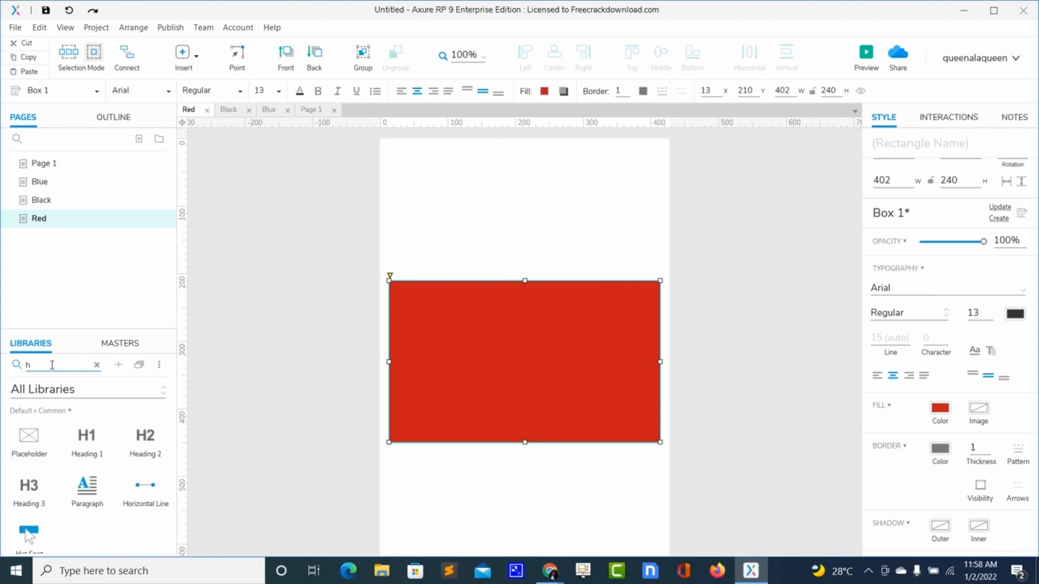
text(e)
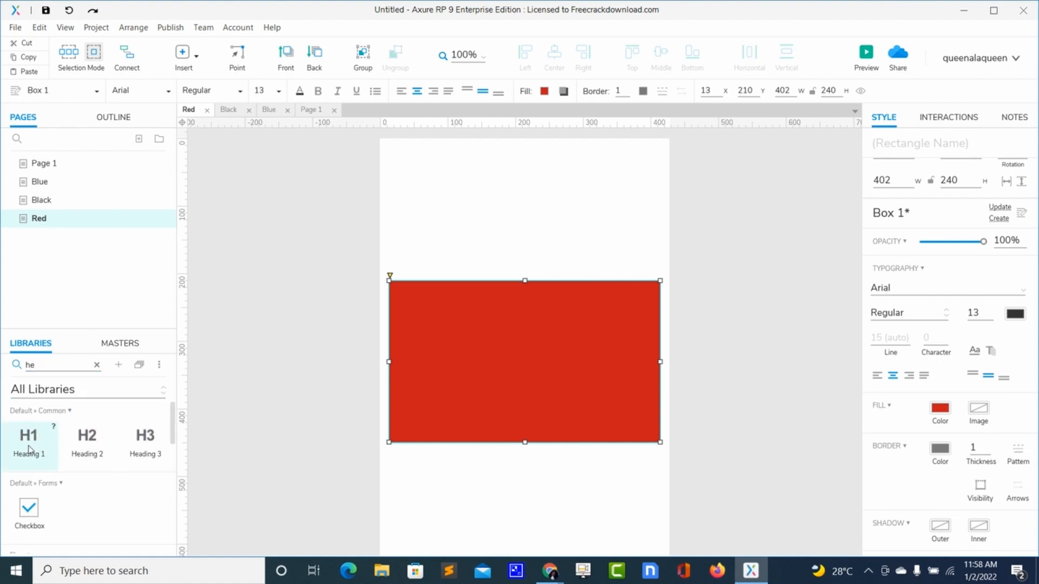
drag(29, 448, 403, 243)
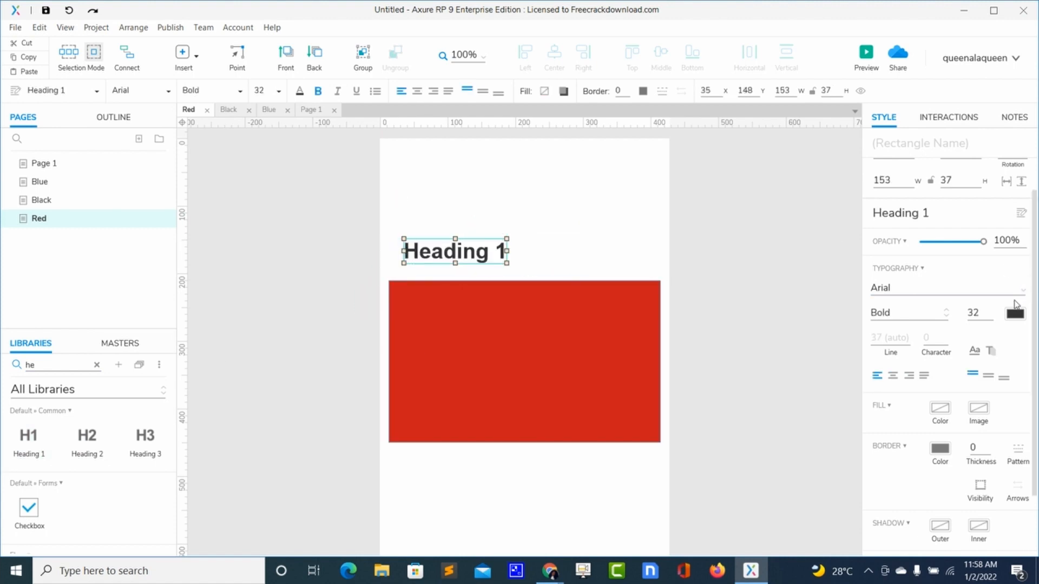
Set the heading's font size to 35 and its font style to Regular, keeping the Arial typeface.
click(992, 319)
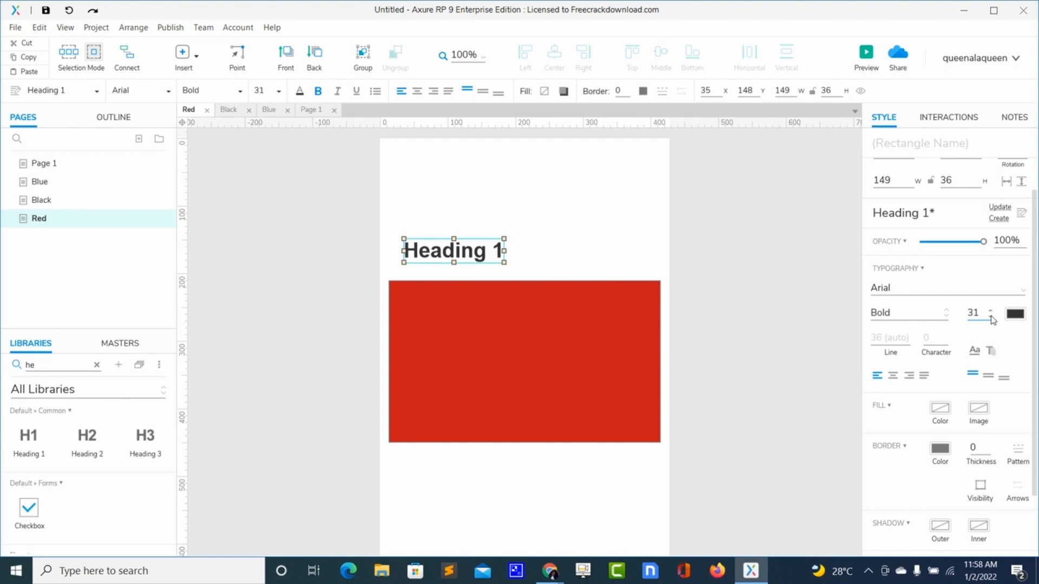
click(990, 311)
click(990, 311)
drag(990, 311, 991, 320)
click(945, 313)
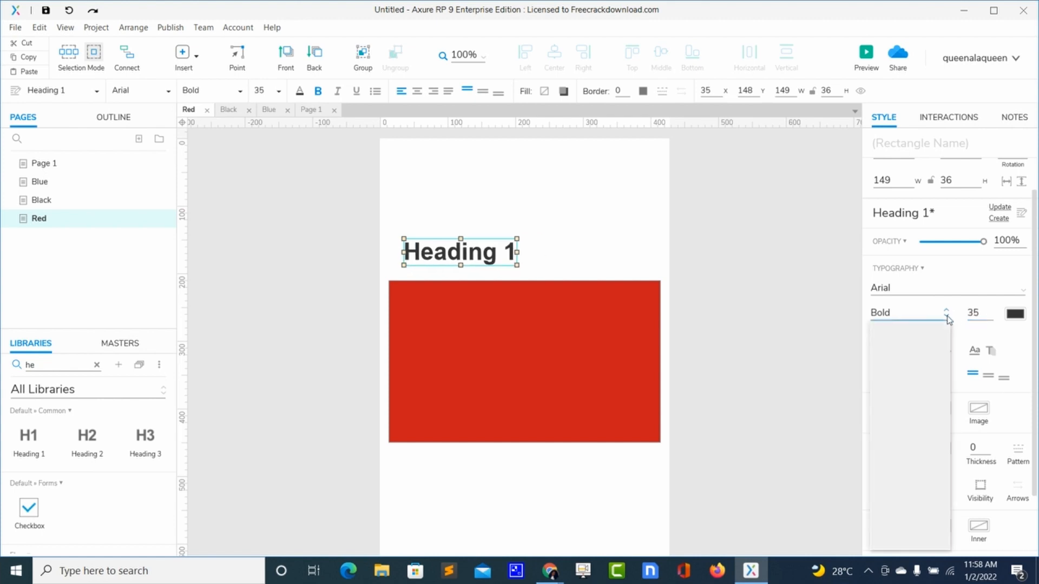
scroll(940, 366, up, 2)
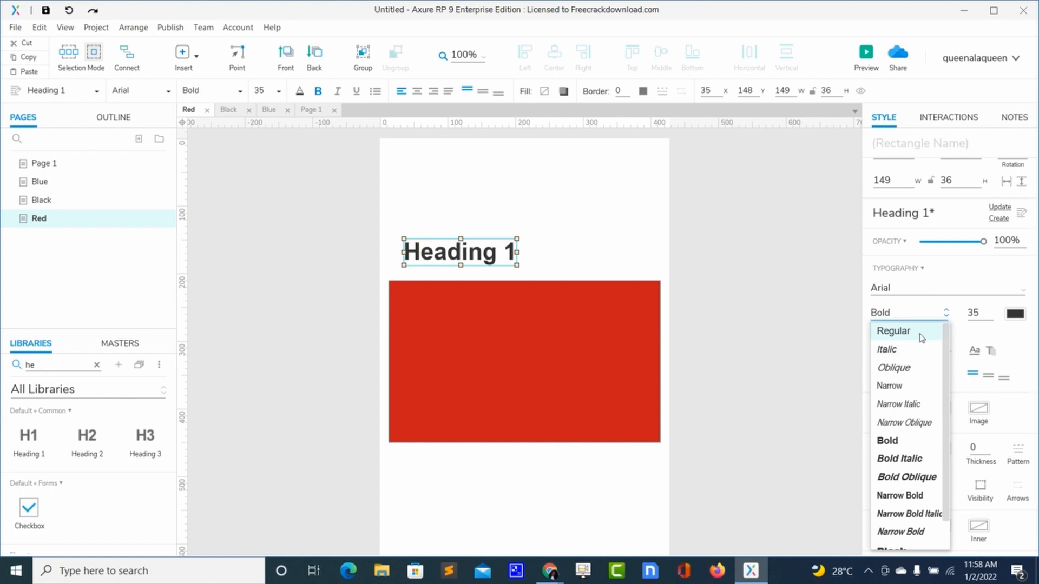
click(922, 338)
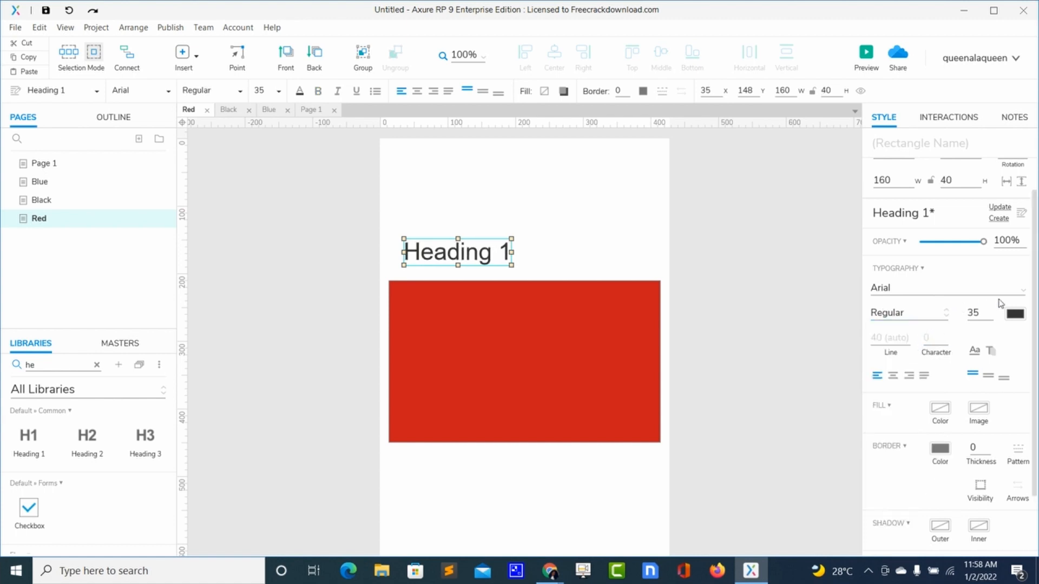
click(1022, 290)
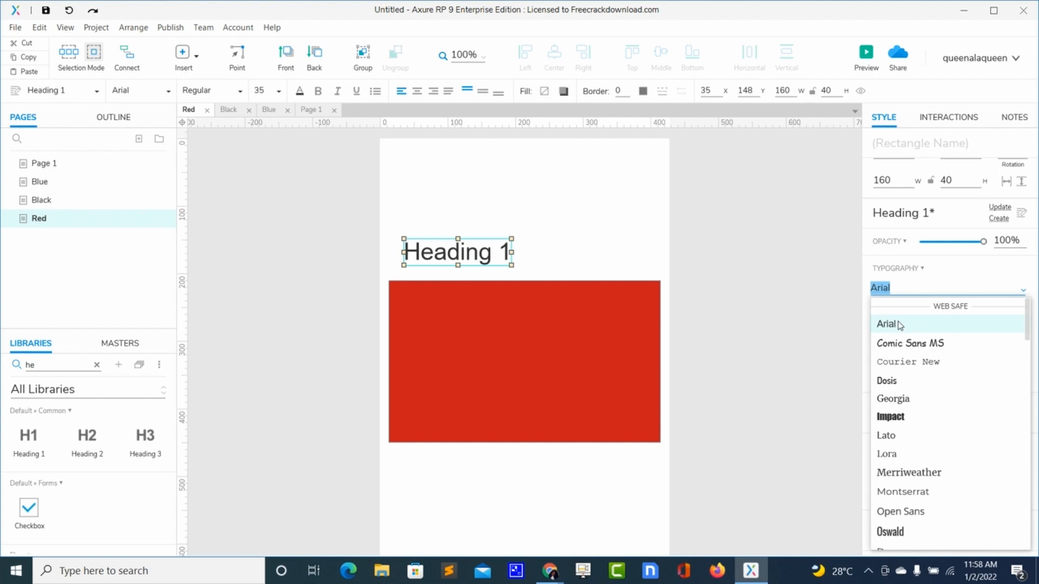
click(994, 286)
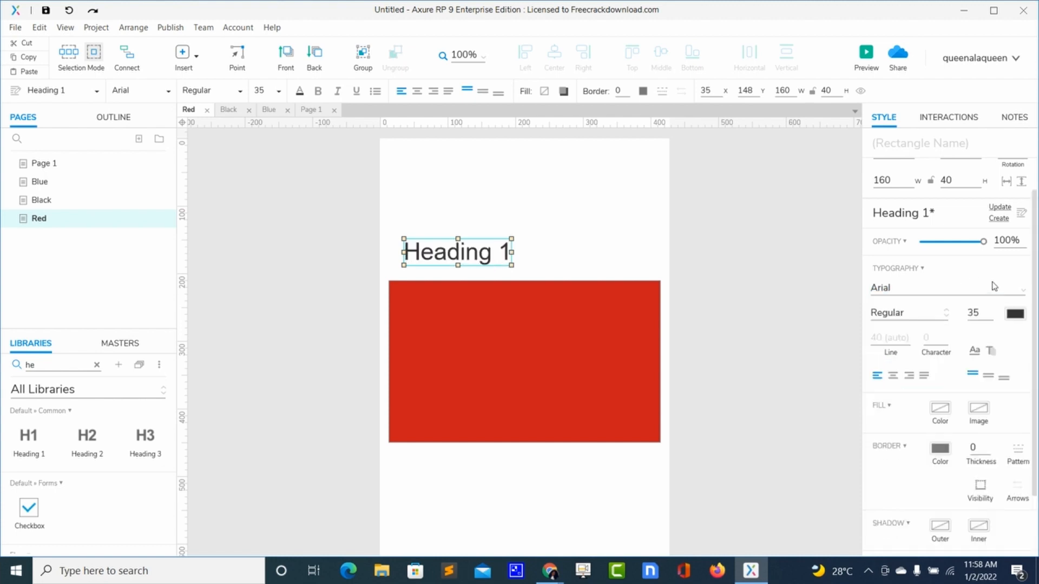
click(568, 229)
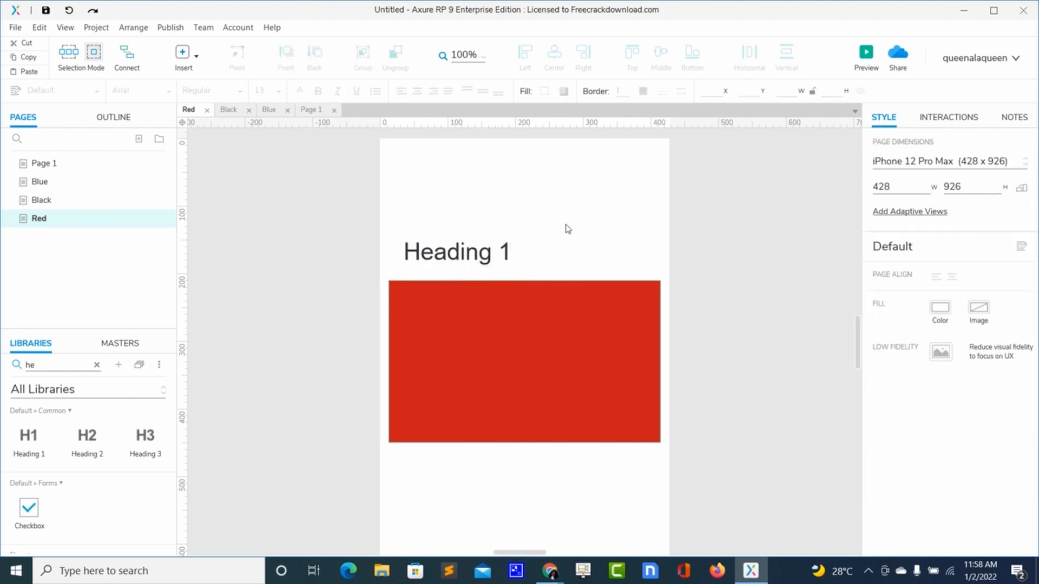
Search the widget library for "p" and place a Paragraph widget near the upper edge of the page.
click(97, 366)
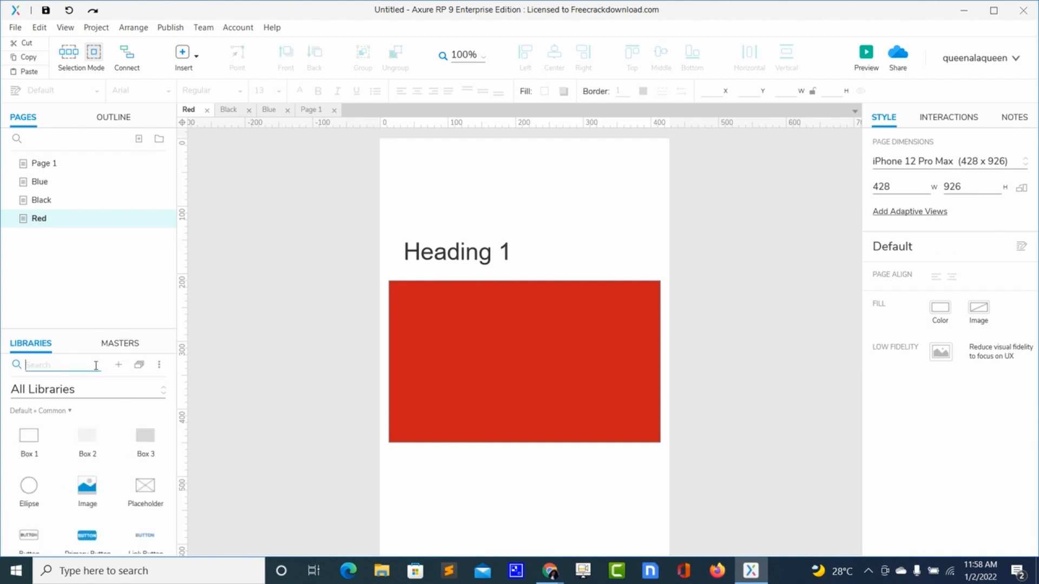
text(p)
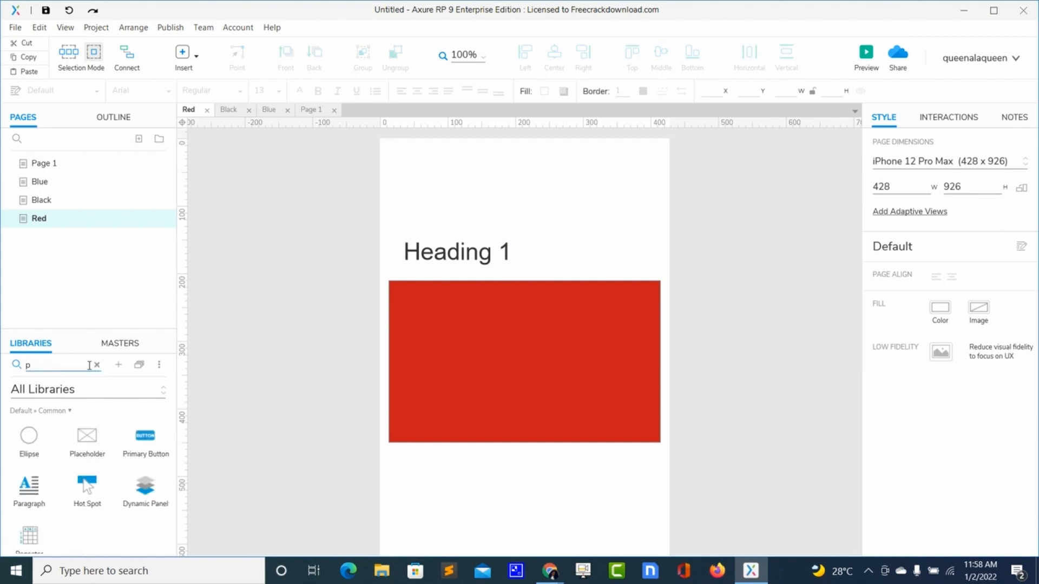
drag(20, 498, 453, 264)
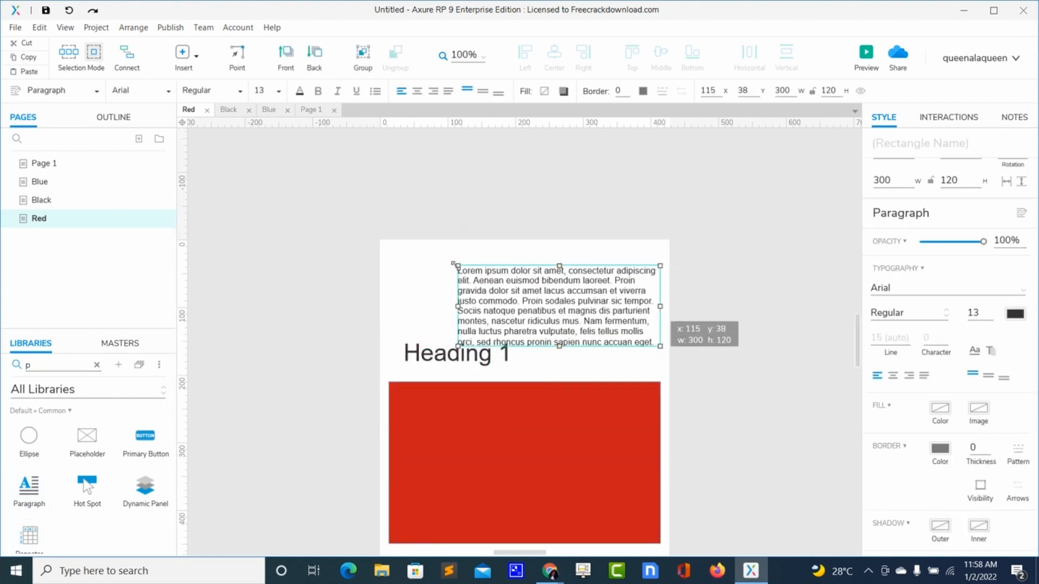
Delete the paragraph and the heading above the red box.
key(Delete)
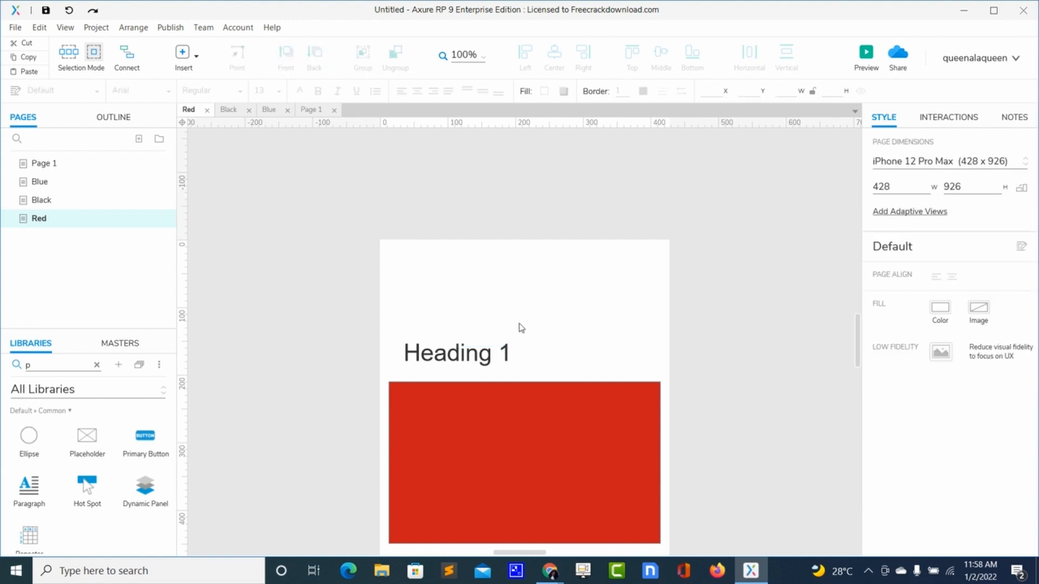
click(483, 354)
key(Delete)
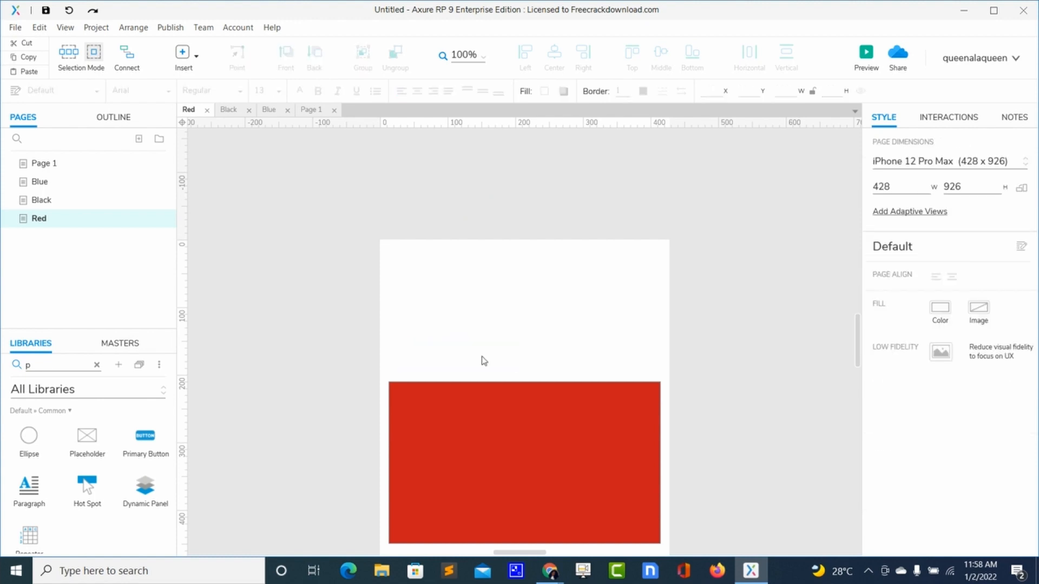
Clear the search term from the widget library.
click(97, 364)
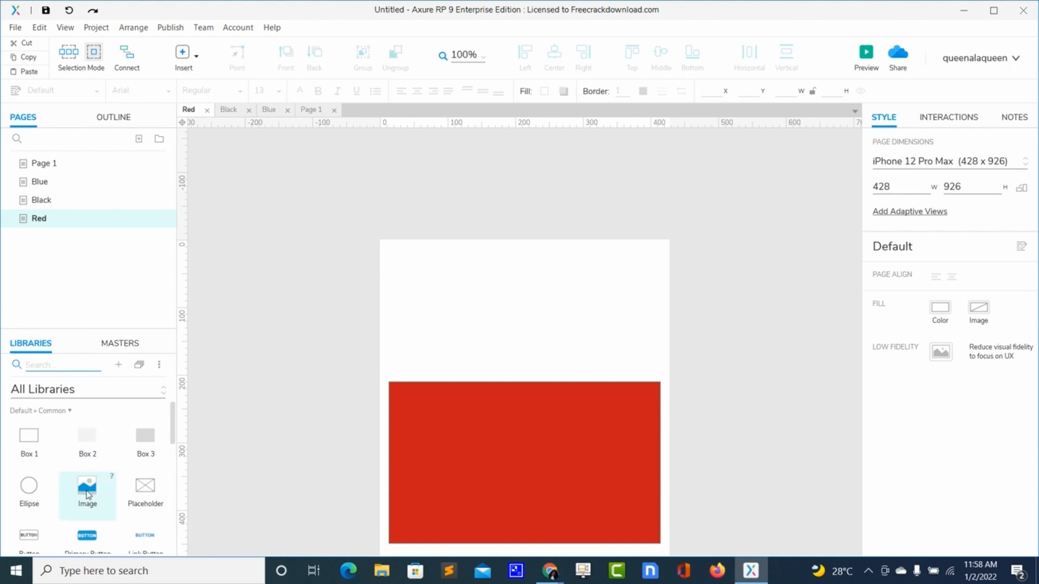
Try an Image widget overlapping the upper edge of the red box, and undo its placement.
drag(321, 384, 424, 313)
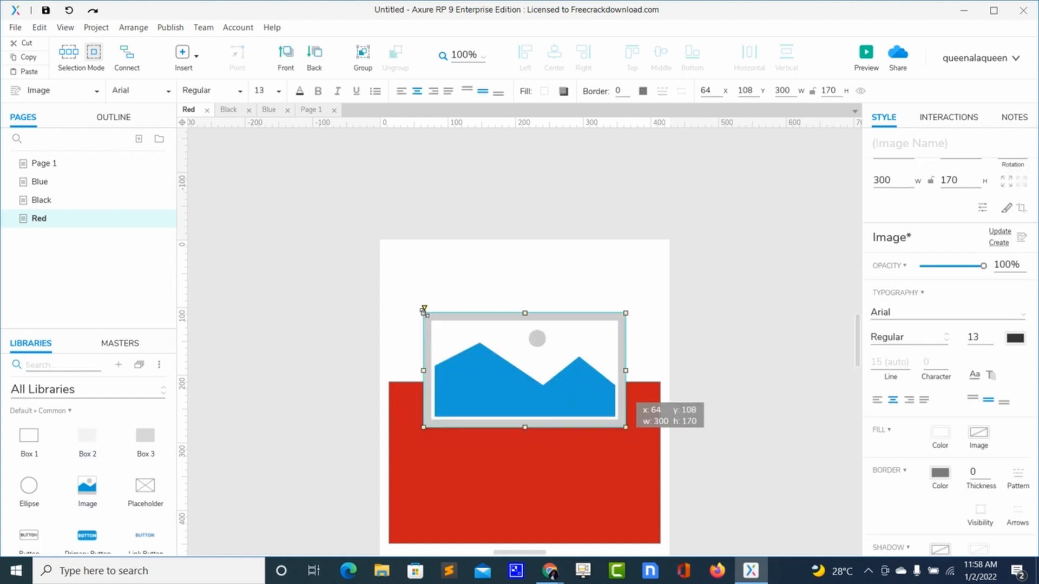
key(ctrl+z)
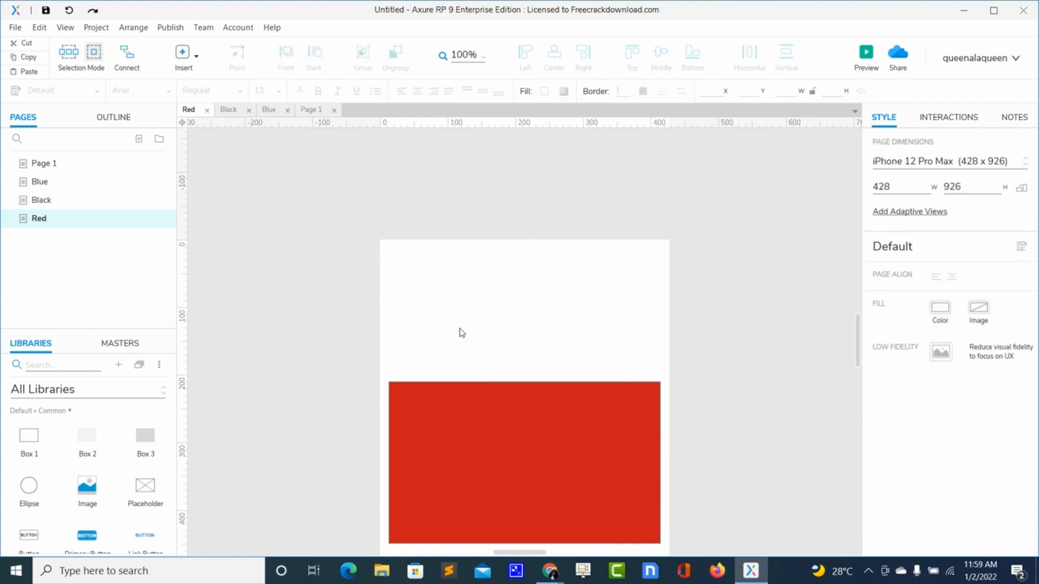
scroll(460, 330, down, 6)
scroll(459, 328, up, 3)
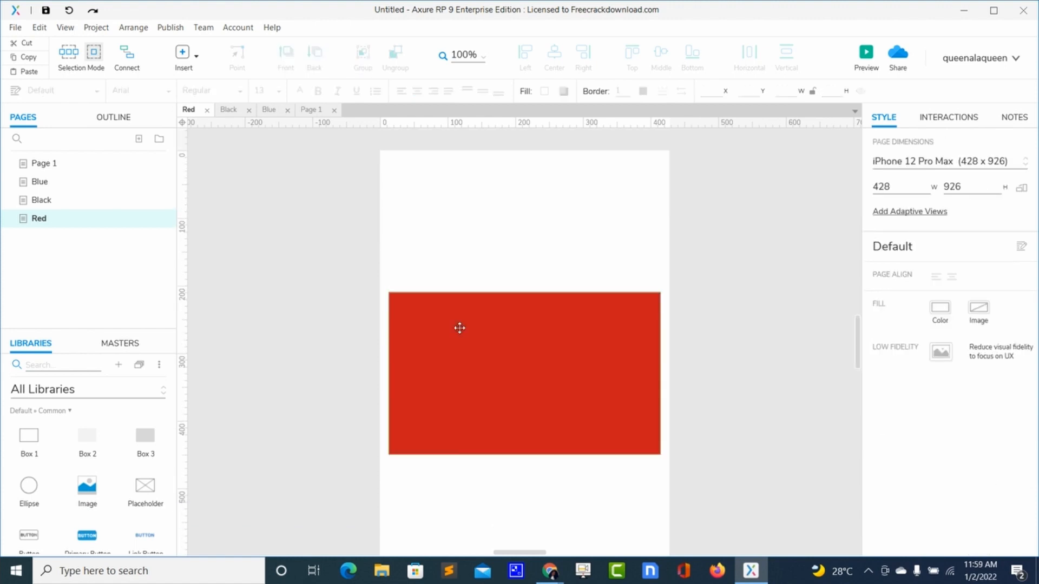
scroll(459, 327, down, 1)
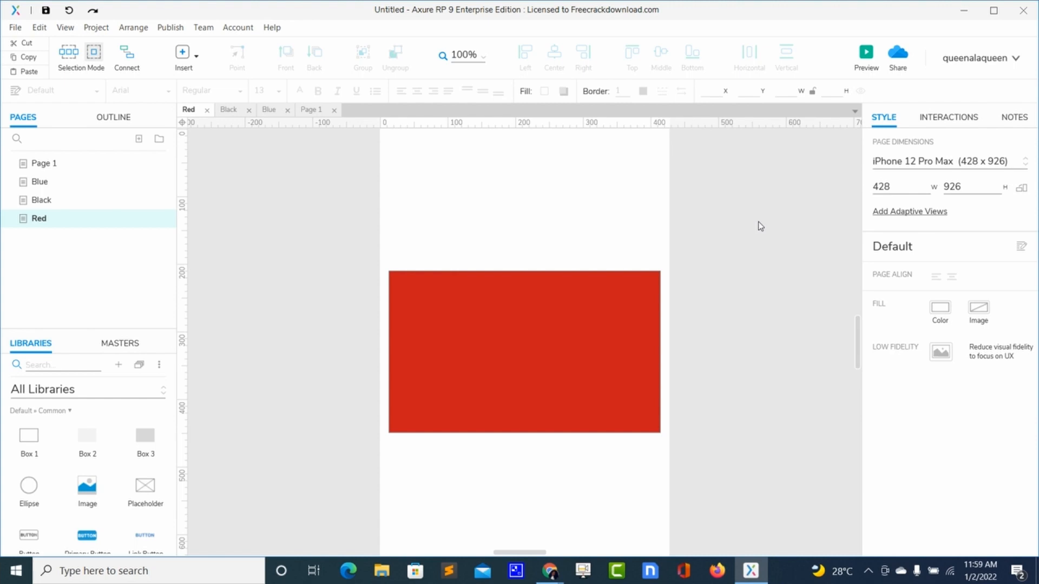
Open the Black page for editing, keeping its name.
click(501, 294)
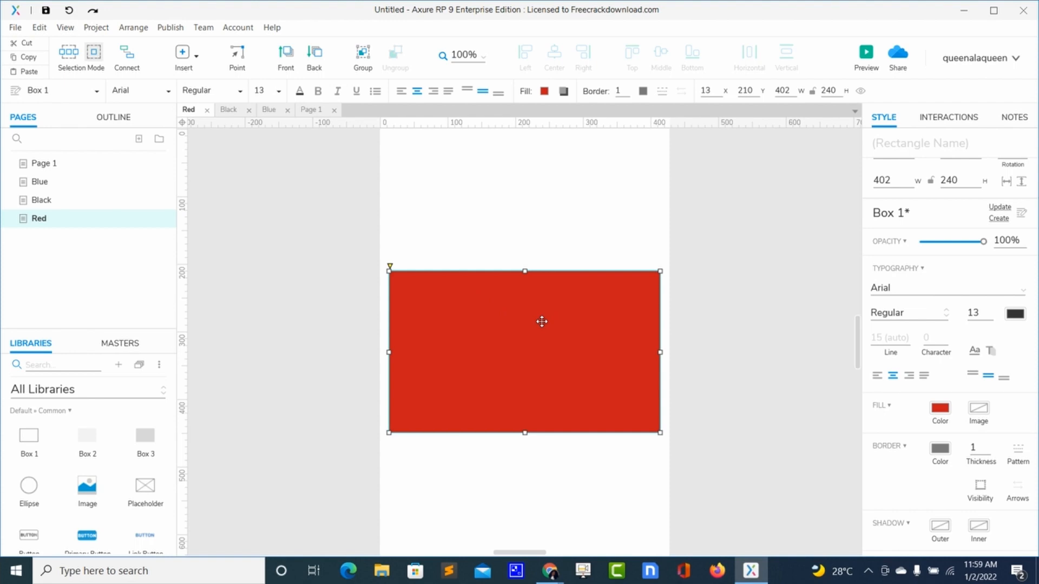
click(81, 203)
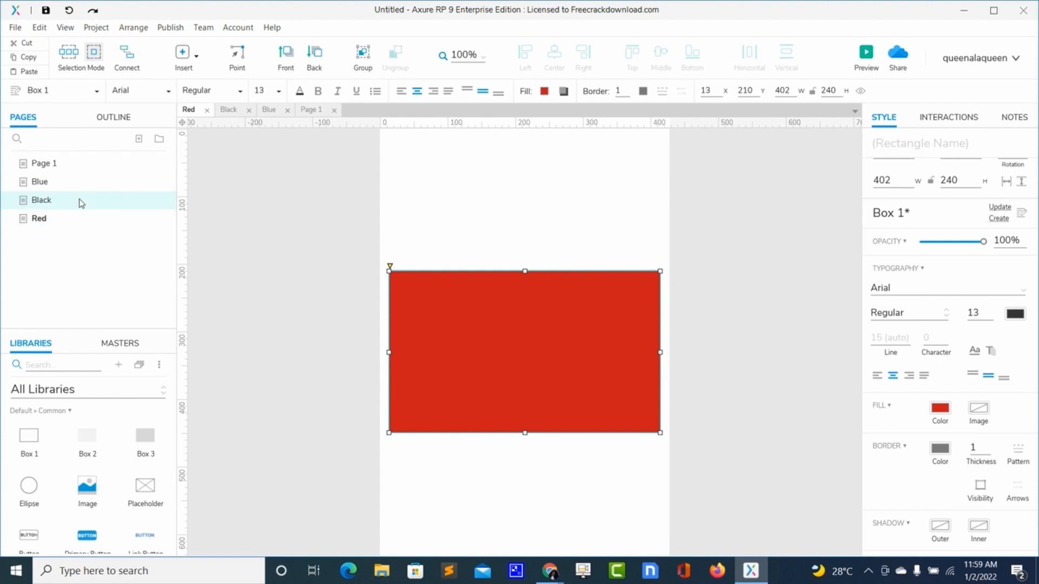
click(81, 202)
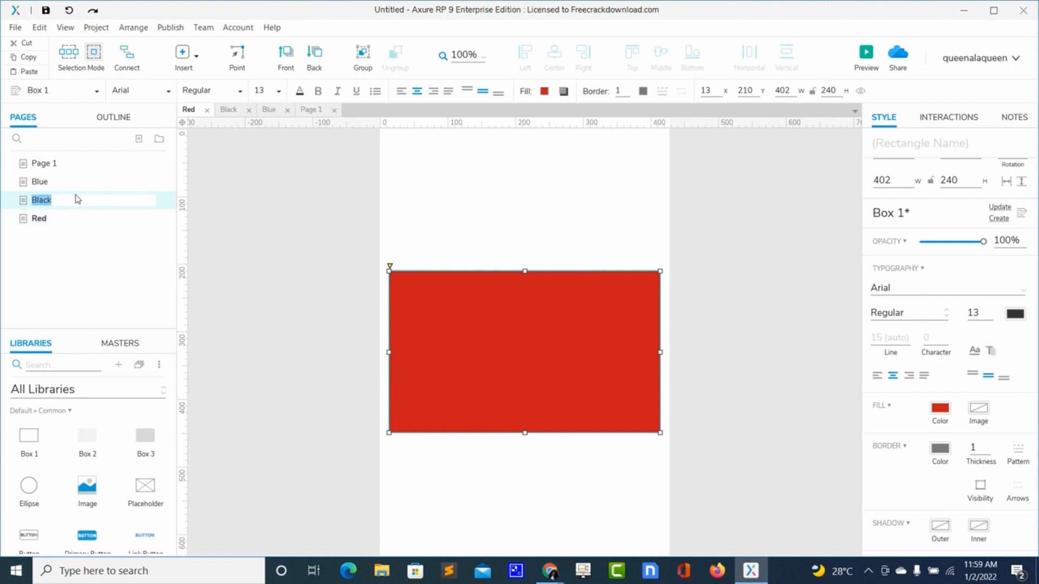
click(74, 186)
double_click(65, 203)
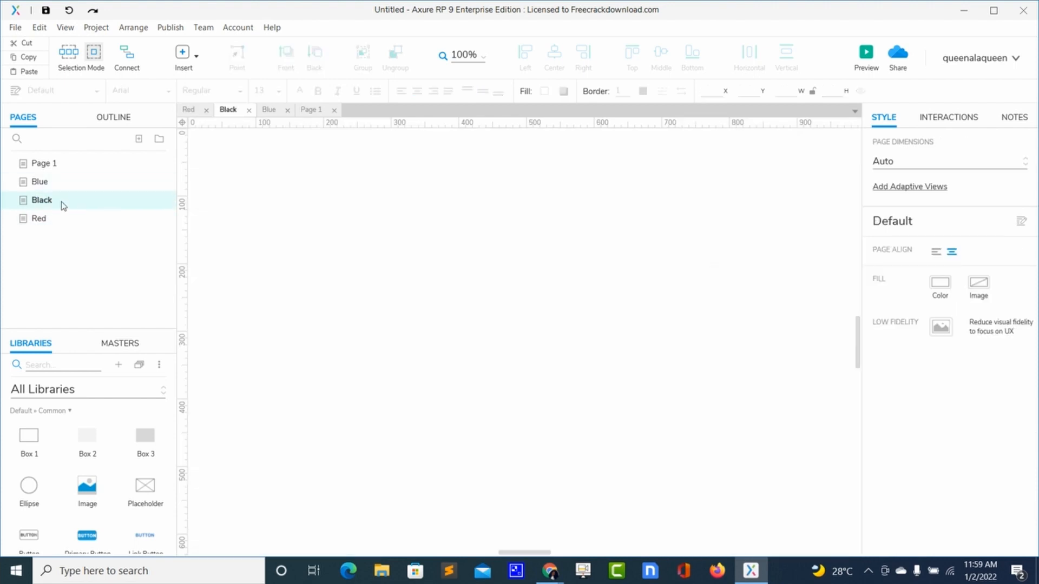
Place a Box 1 widget about 427 × 242 in the middle of the Black page and fill it with black.
drag(29, 445, 746, 401)
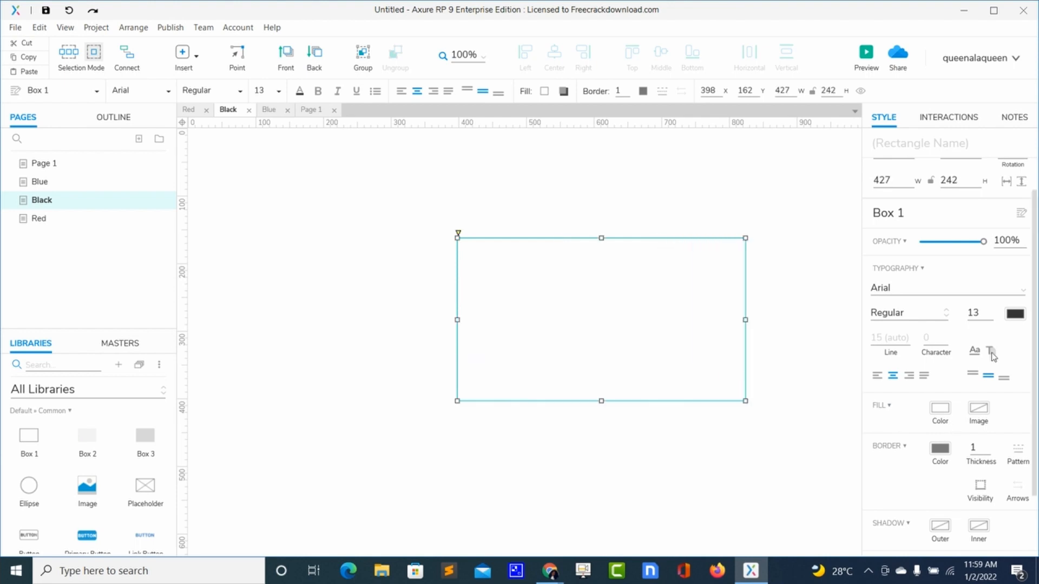
click(941, 411)
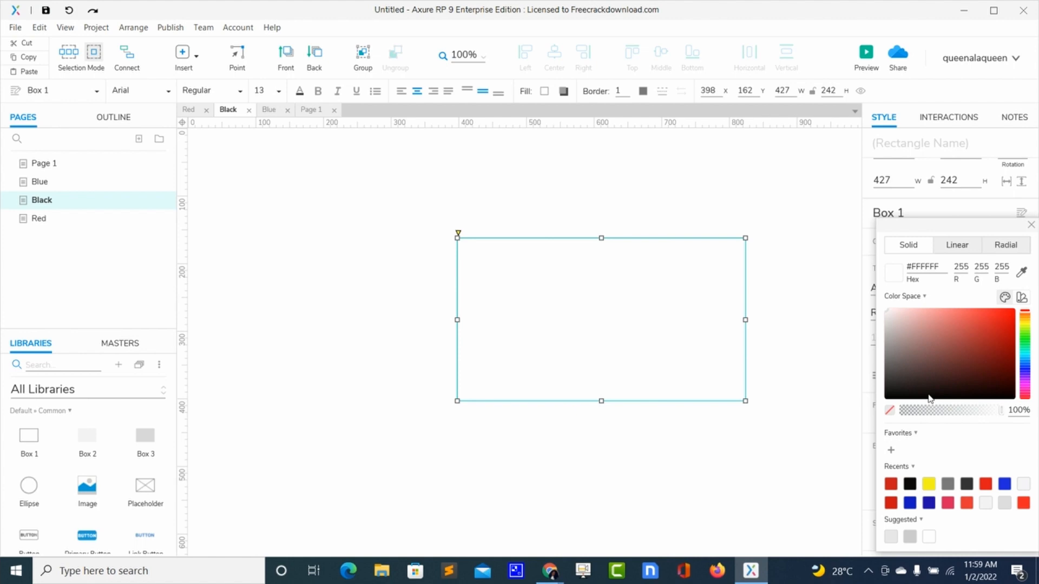
click(927, 394)
click(228, 196)
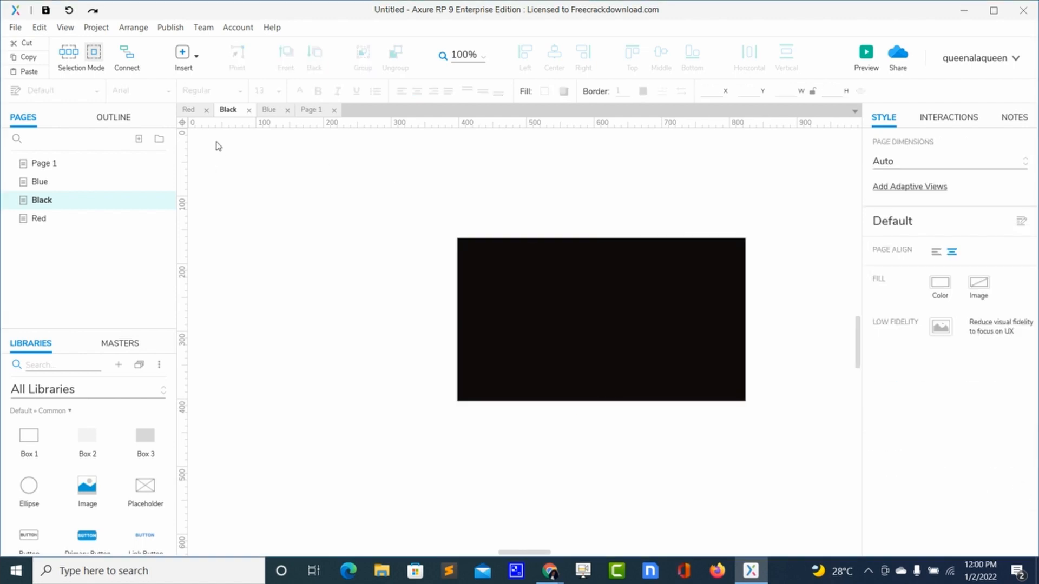
Give the red box on the Red page a Click or Tap interaction with an Open Link action to the Black page.
click(189, 111)
click(553, 262)
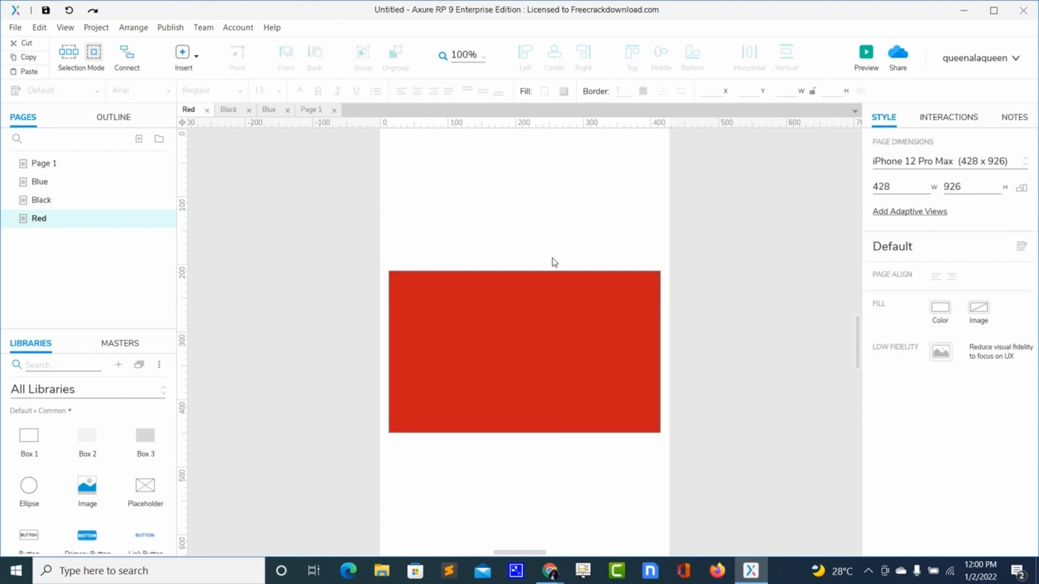
click(537, 297)
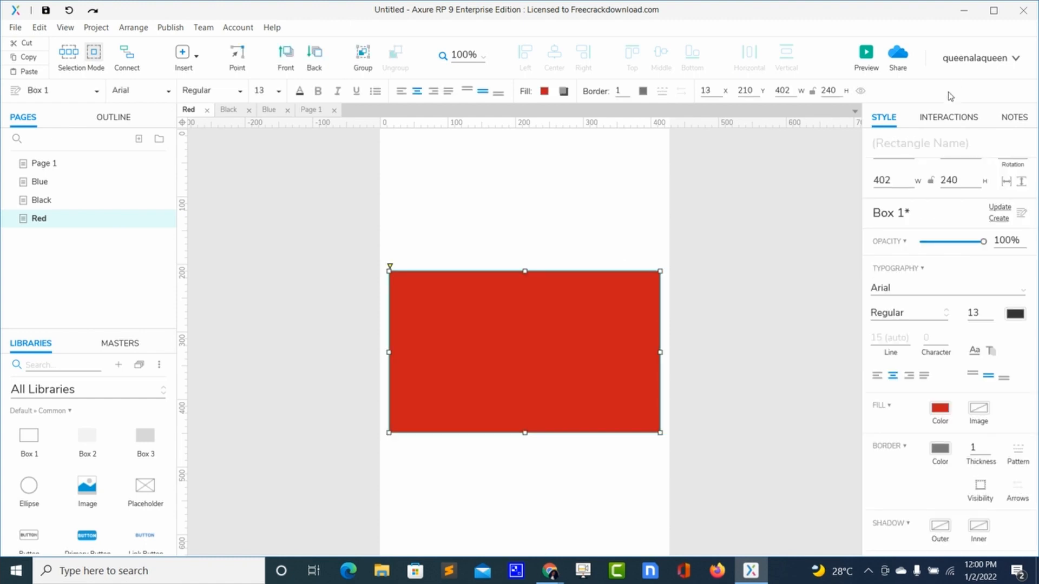
click(934, 125)
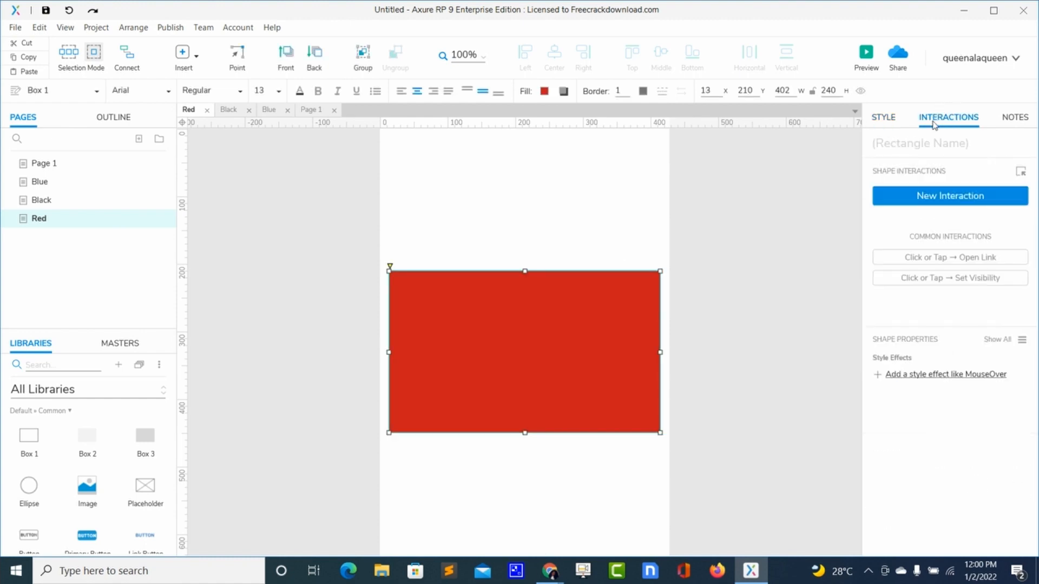
click(916, 197)
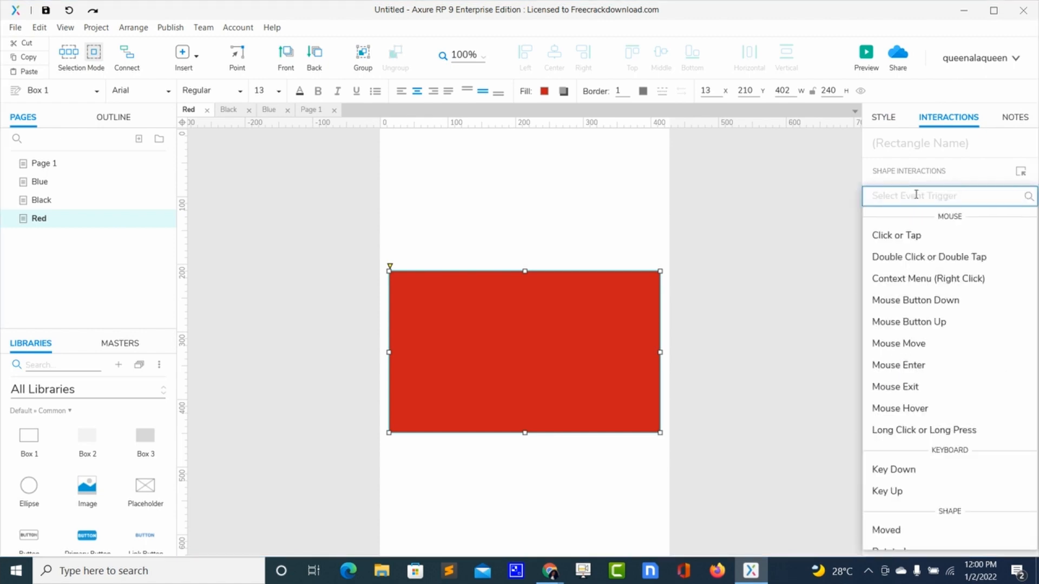
click(893, 236)
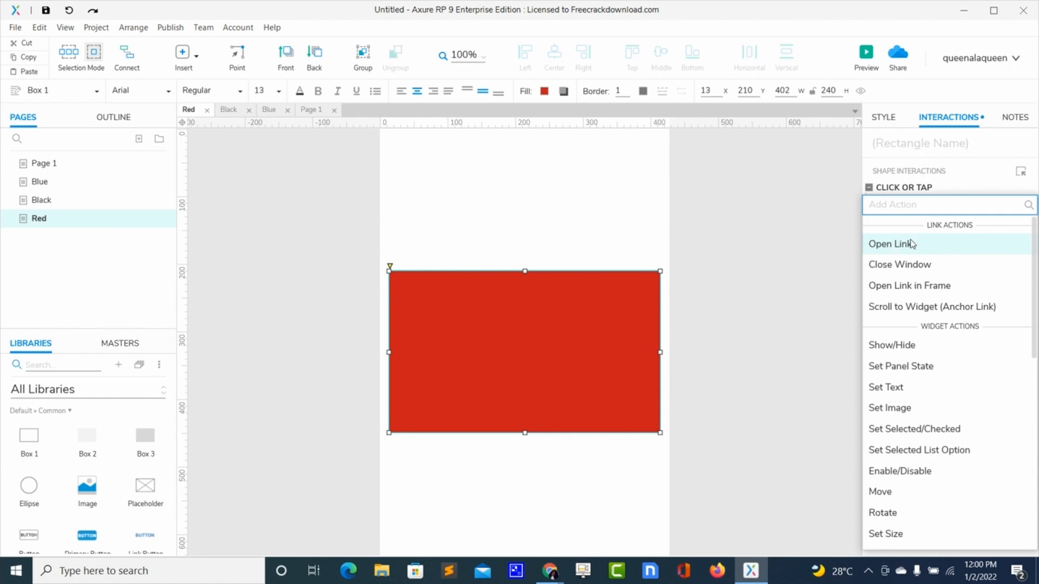
click(927, 247)
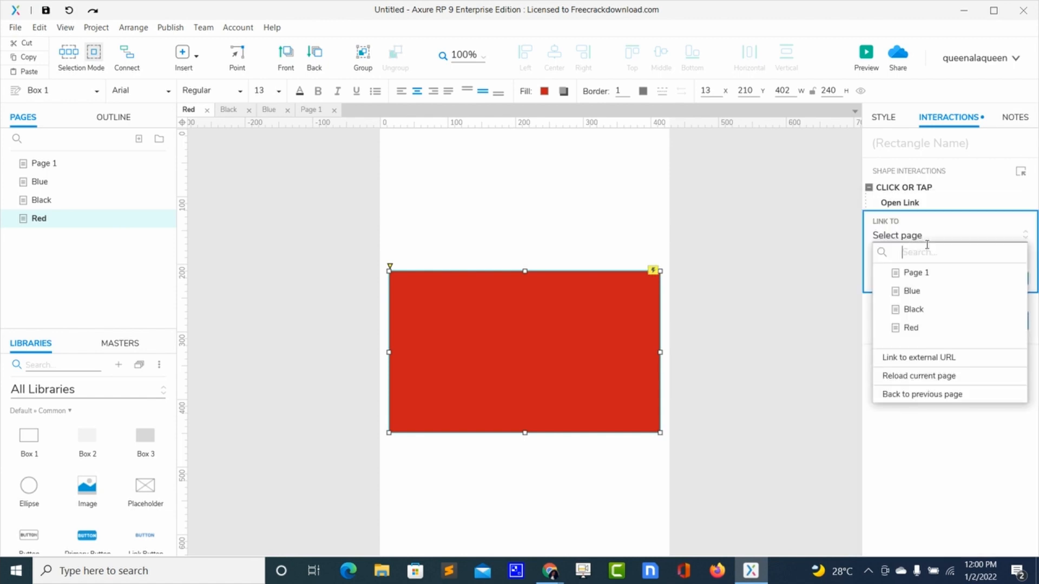
click(912, 309)
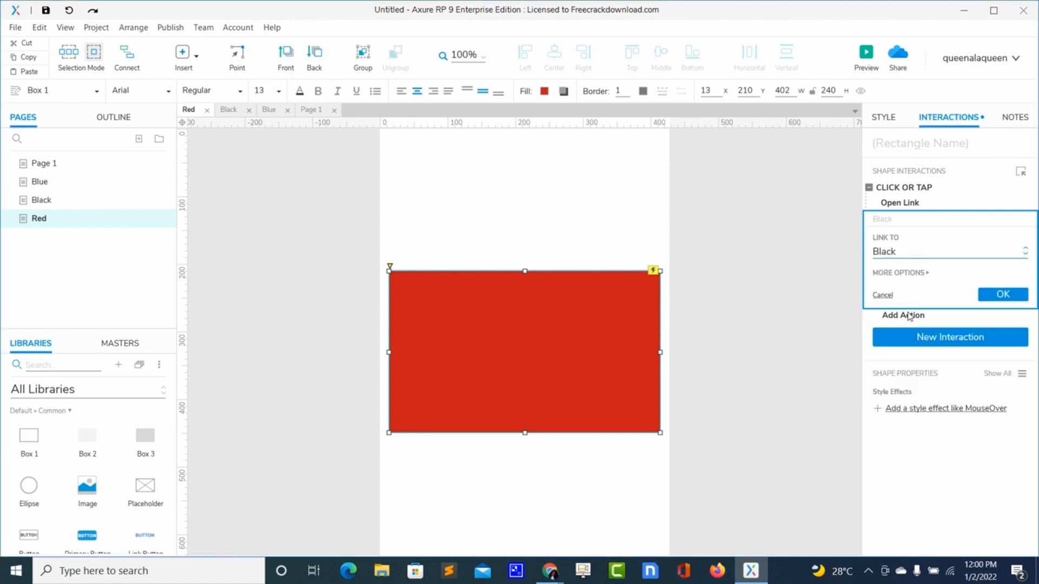
click(991, 298)
click(725, 287)
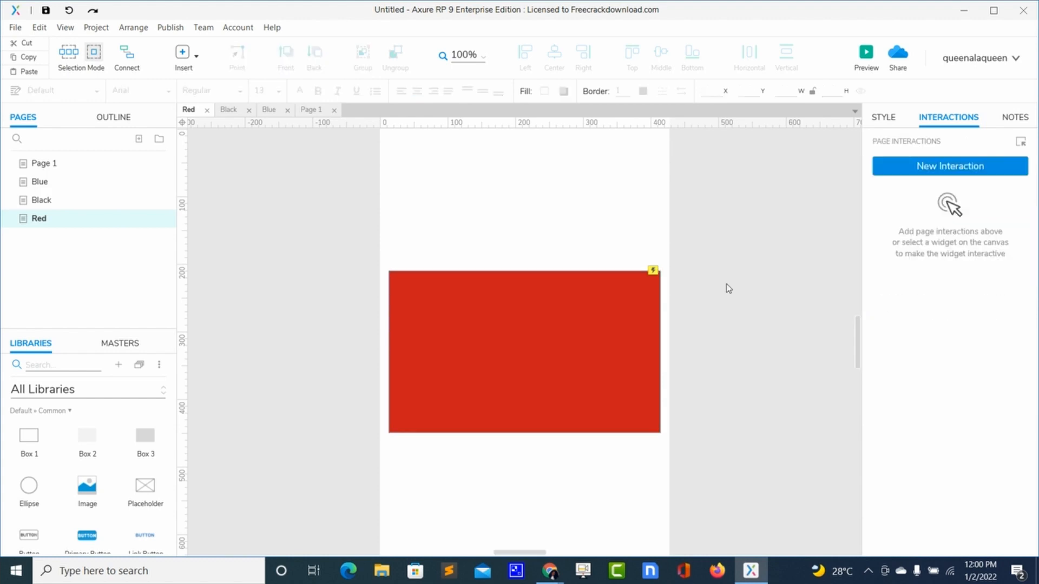
Preview the Red page of the prototype in the browser.
click(865, 51)
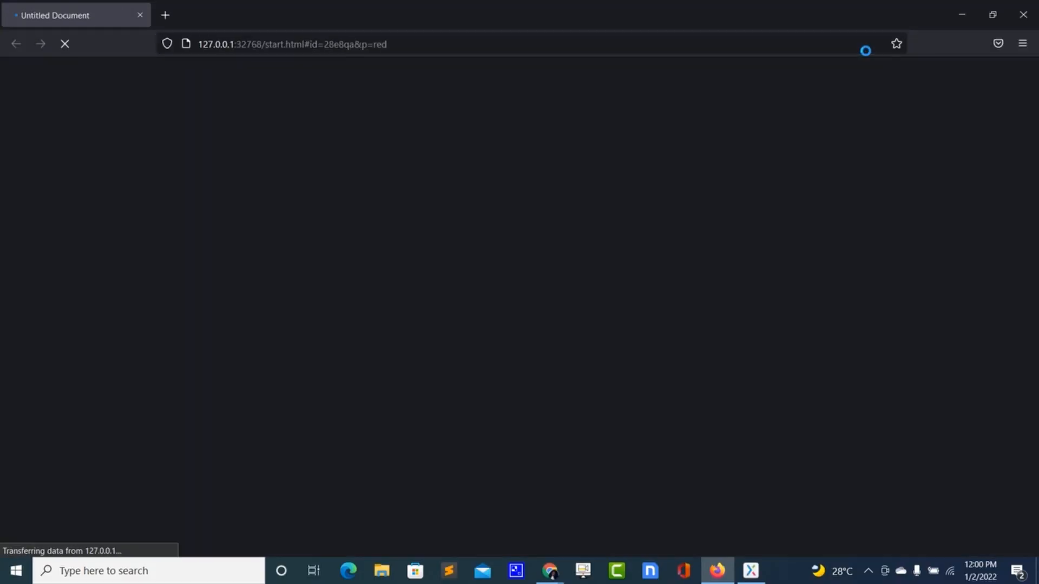